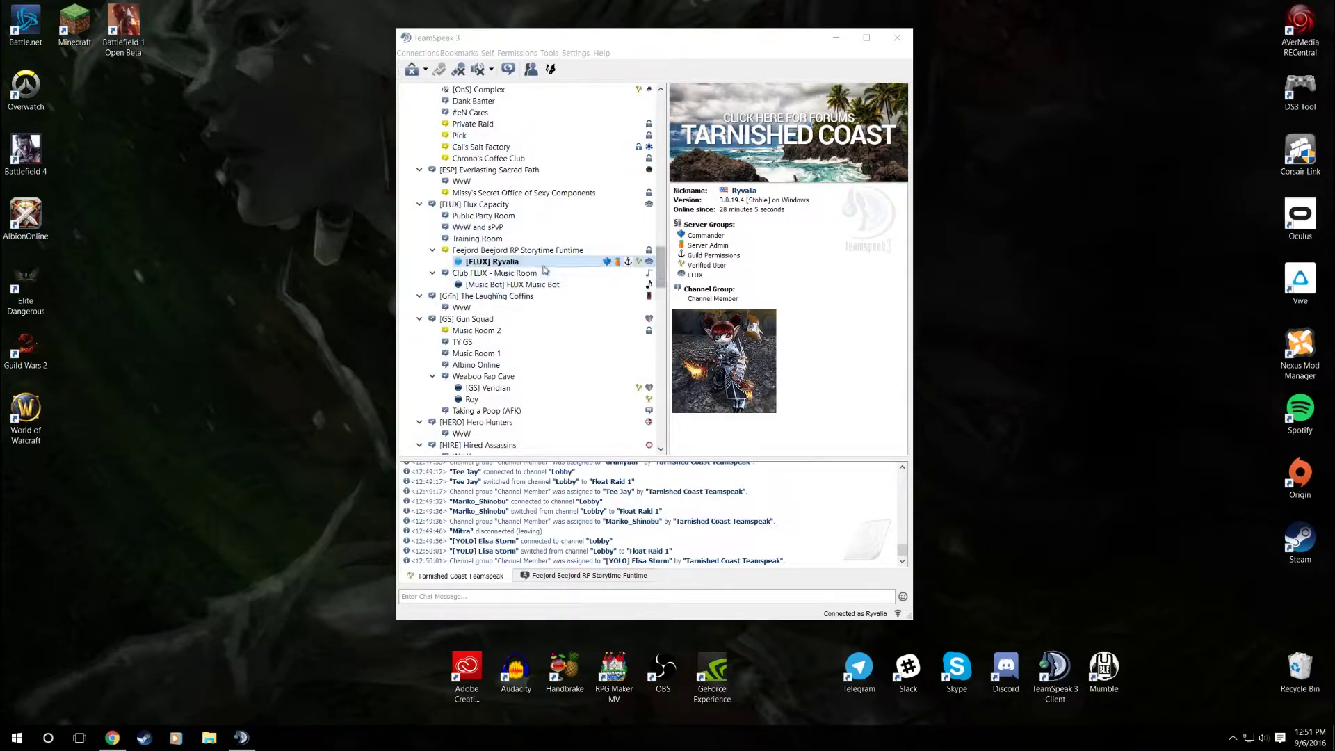
- Display the description of the Admin Contacts channel in the Teamspeak Information section
scroll(660, 278, up, 1)
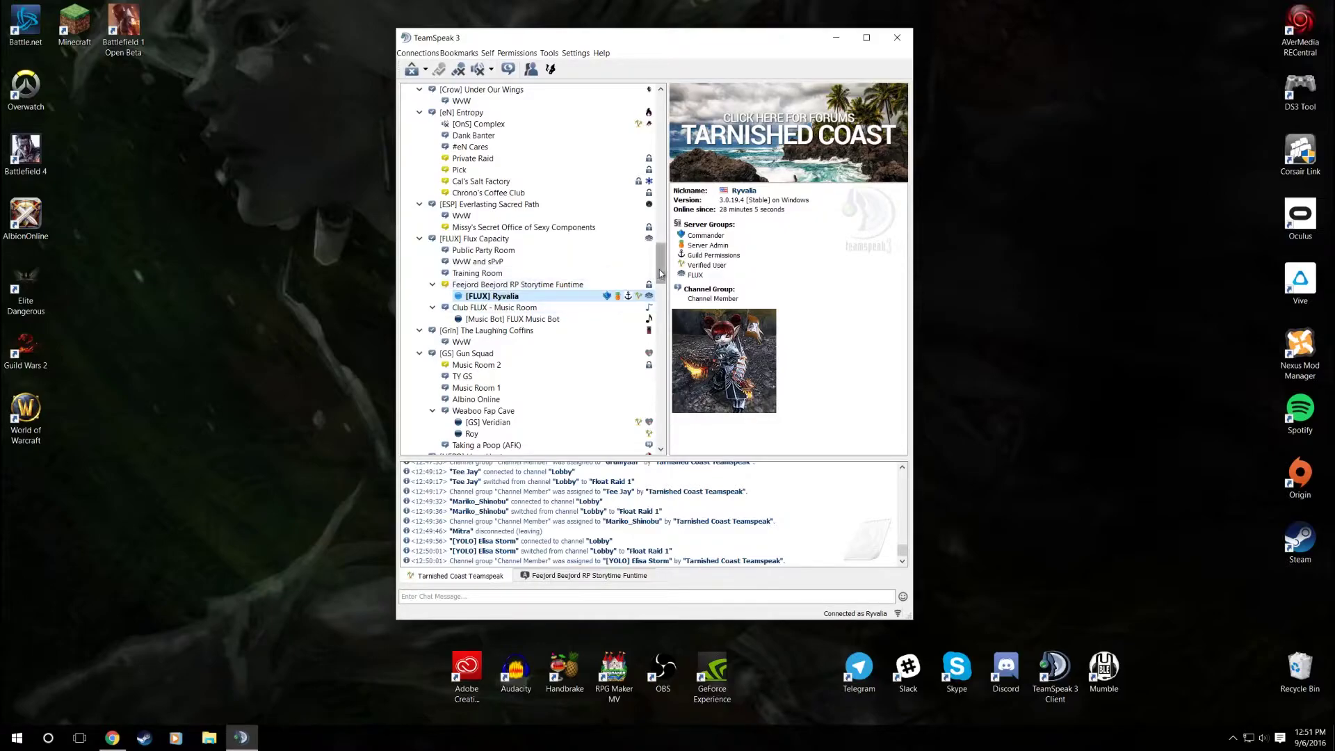
drag(661, 273, 661, 117)
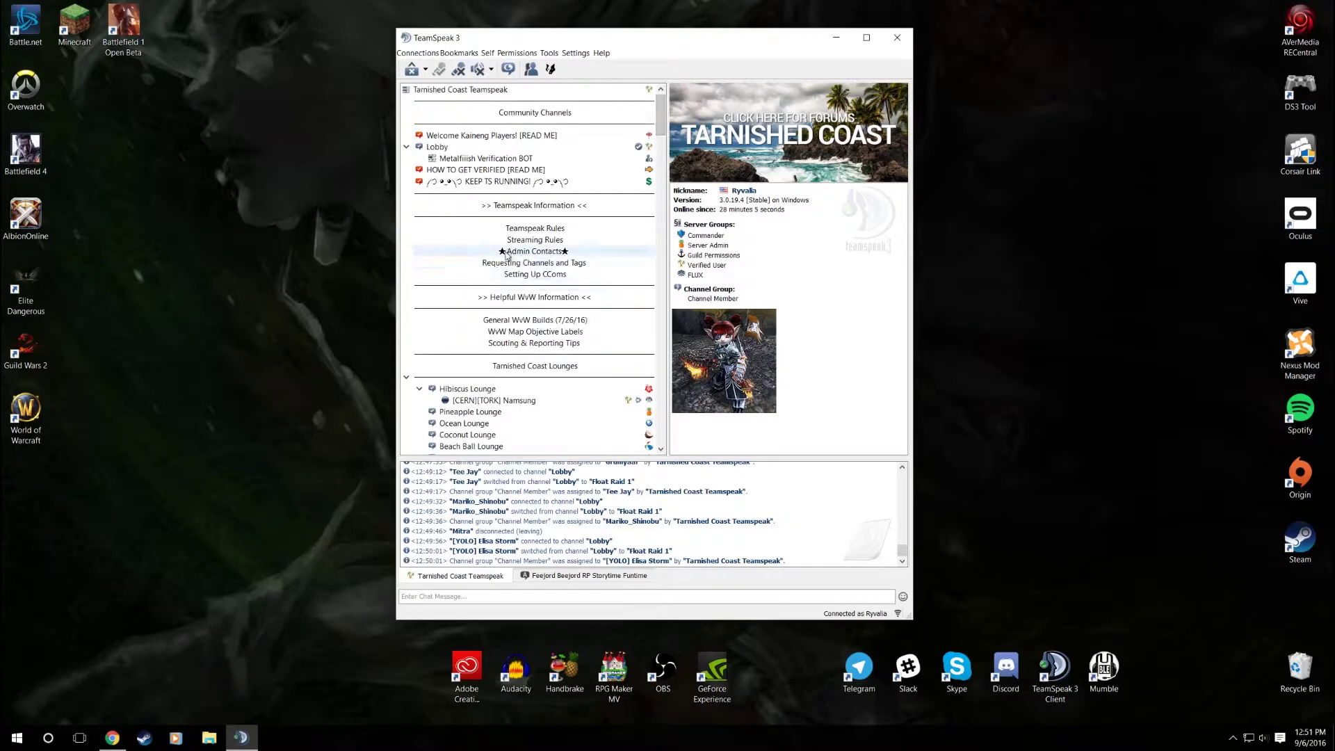
click(547, 251)
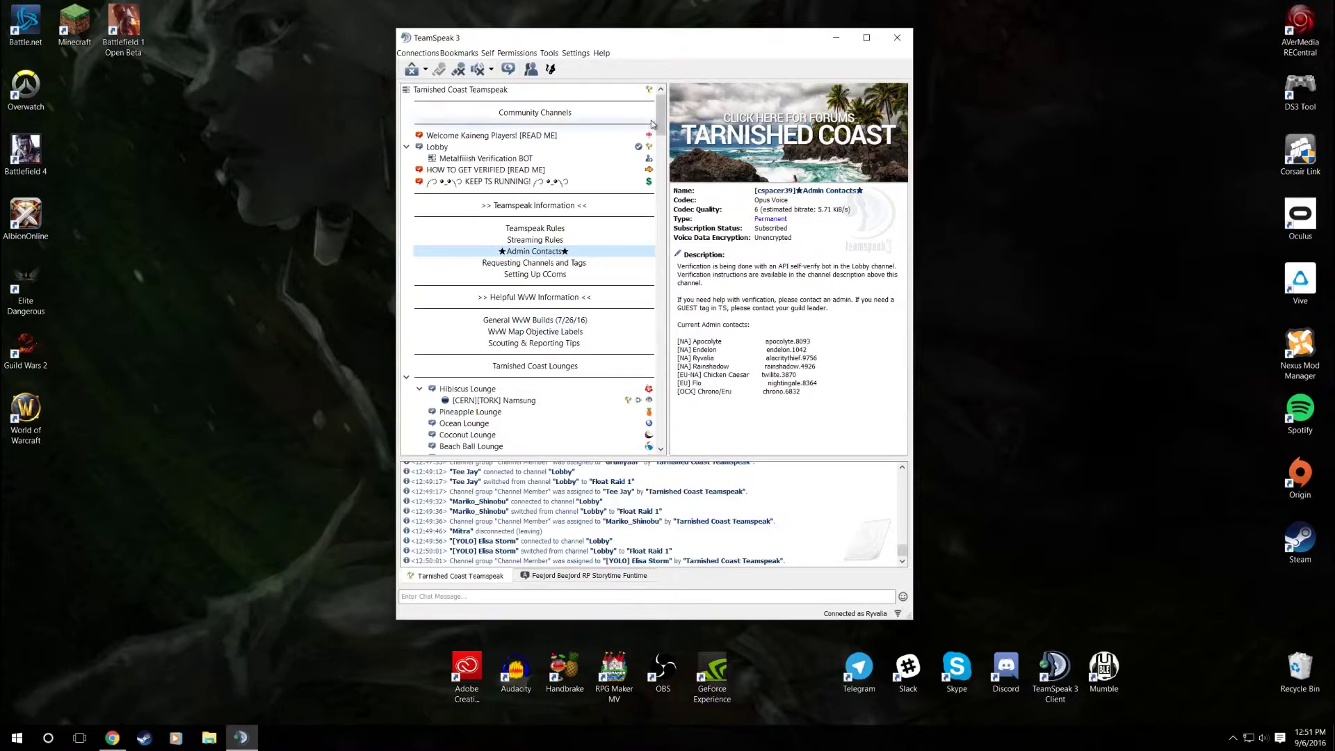
- Display the client details of your own entry under the [FLUX] Flux Capacity channels
drag(659, 115, 641, 283)
scroll(636, 278, up, 1)
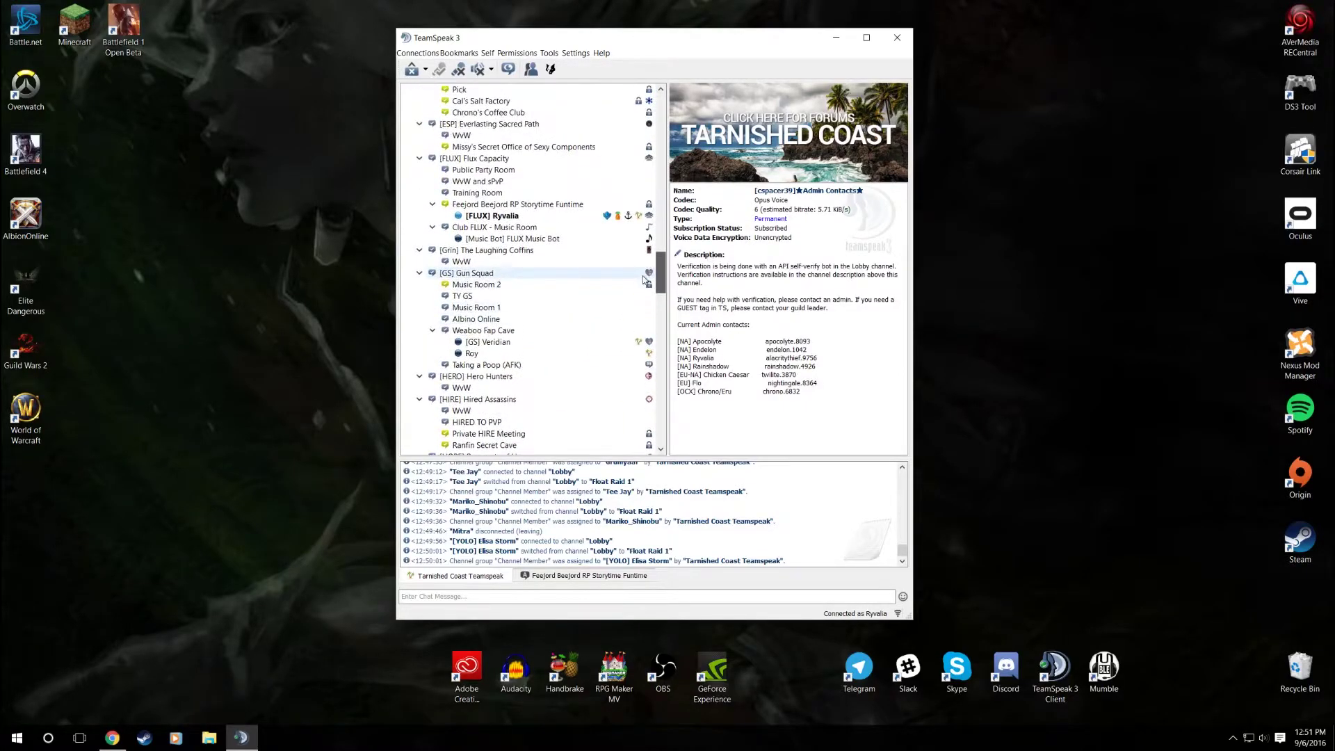
click(574, 217)
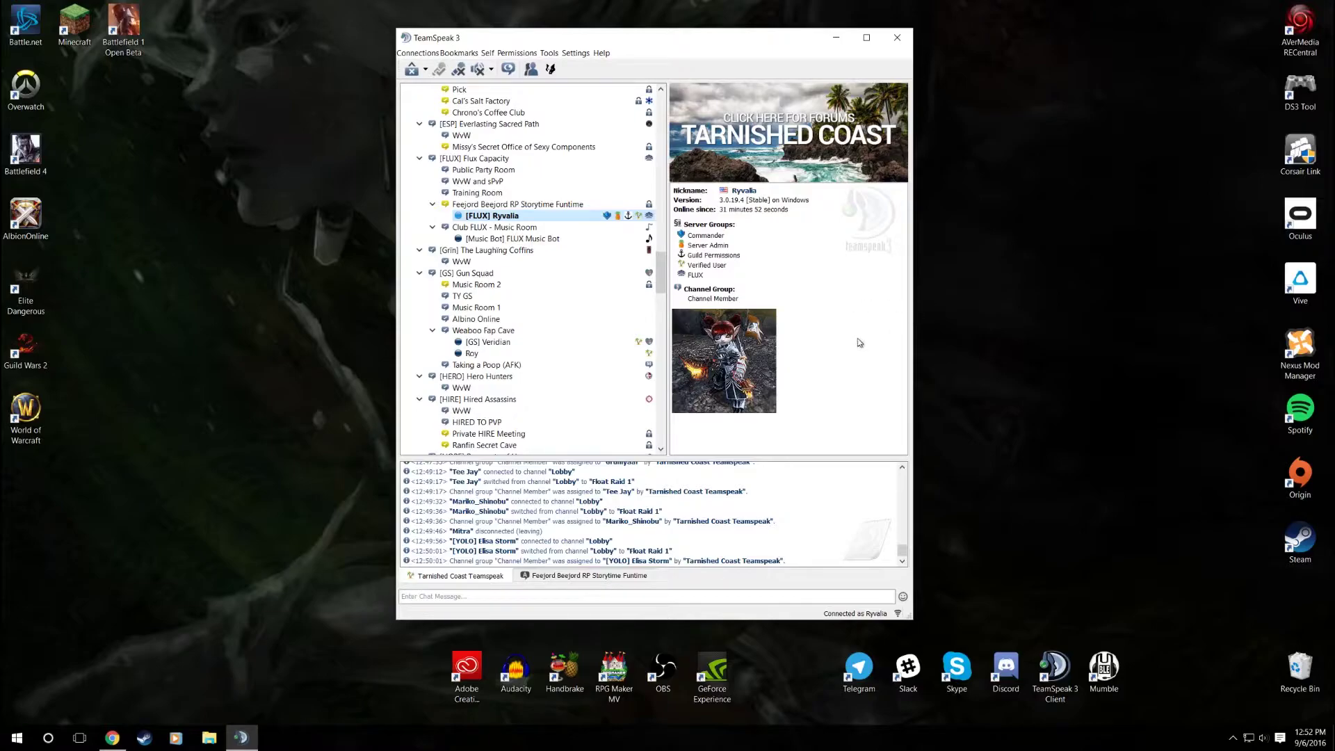
- Open the Whisper Lists window
click(548, 54)
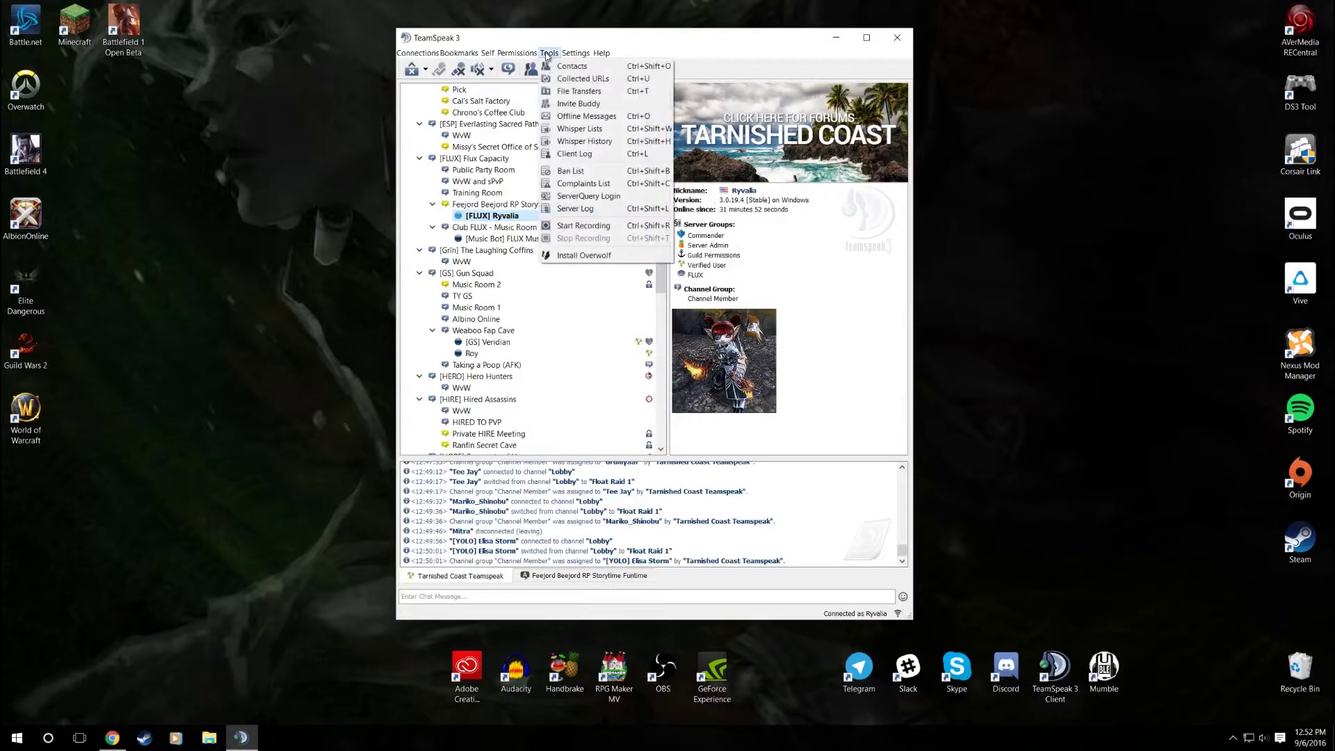
click(607, 128)
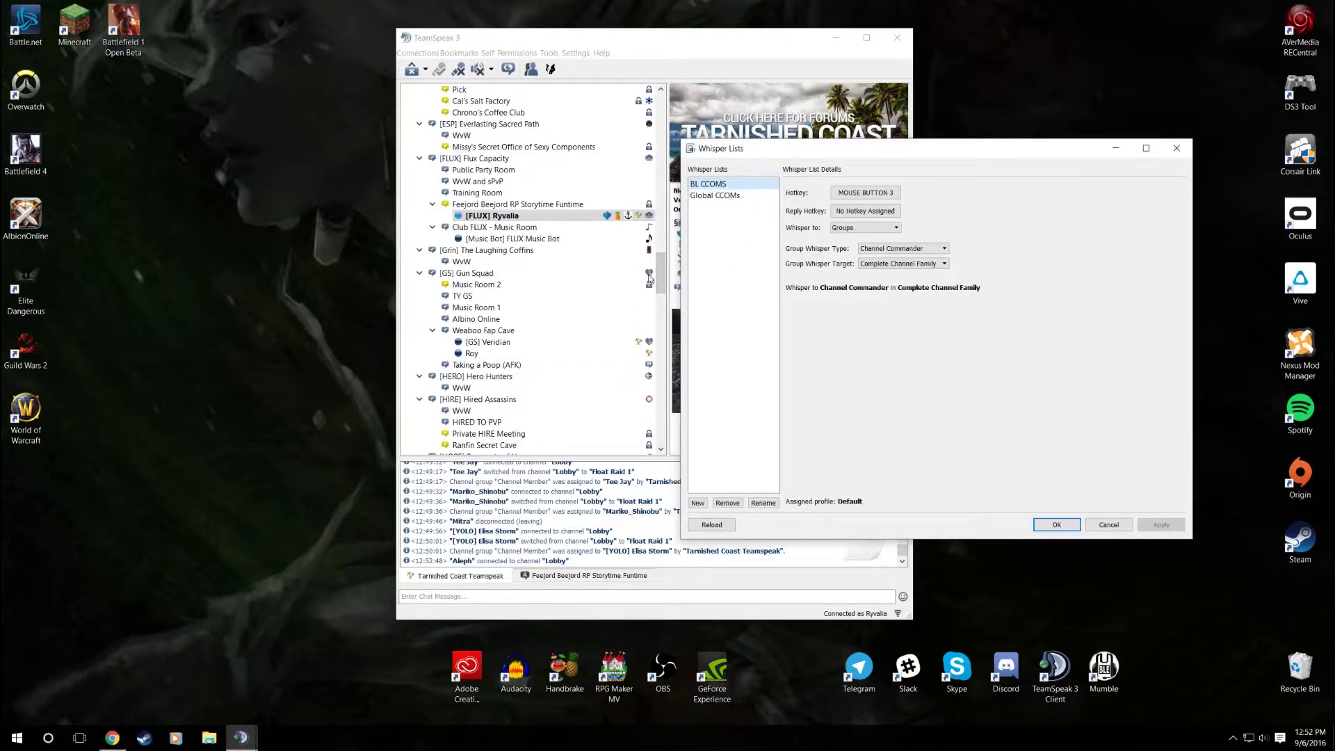
- Examine the Green Borderlands raid channels, viewing the details of Green Raid 1 through Green Raid 4
drag(665, 278, 659, 189)
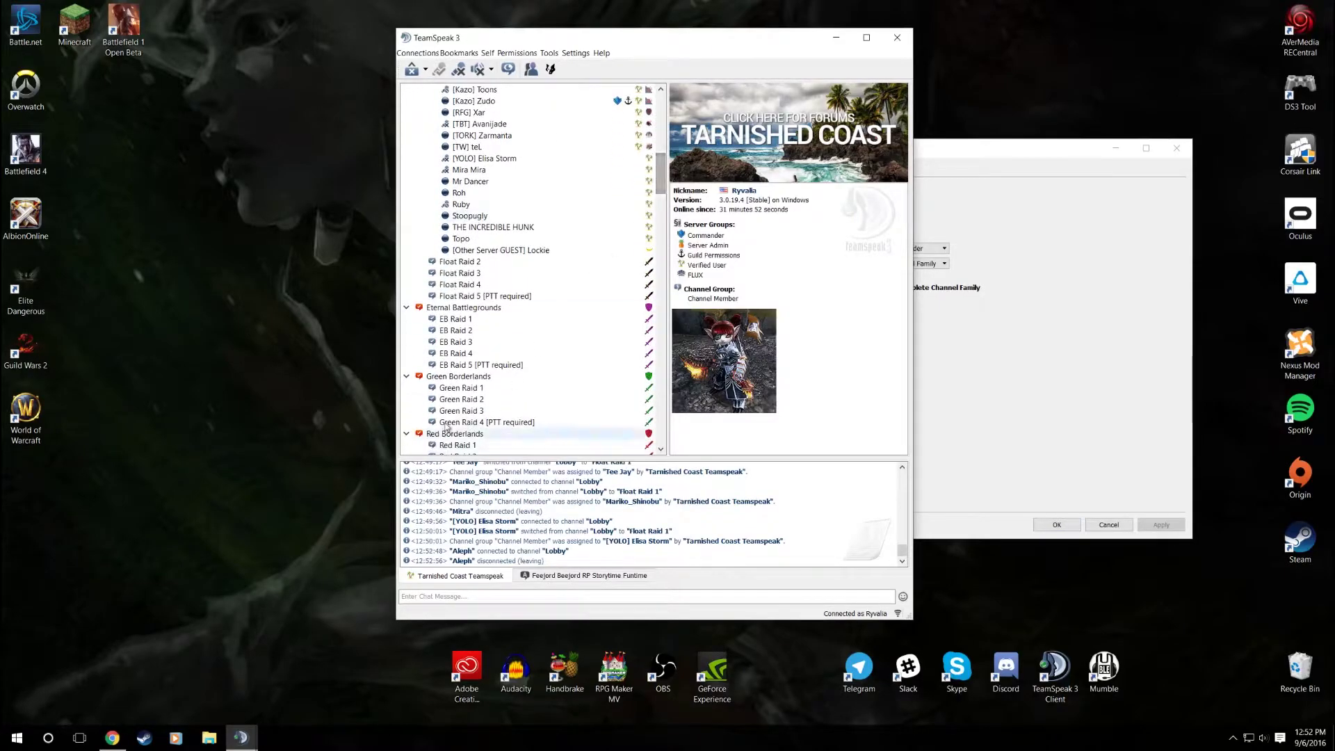
click(477, 399)
scroll(572, 420, down, 2)
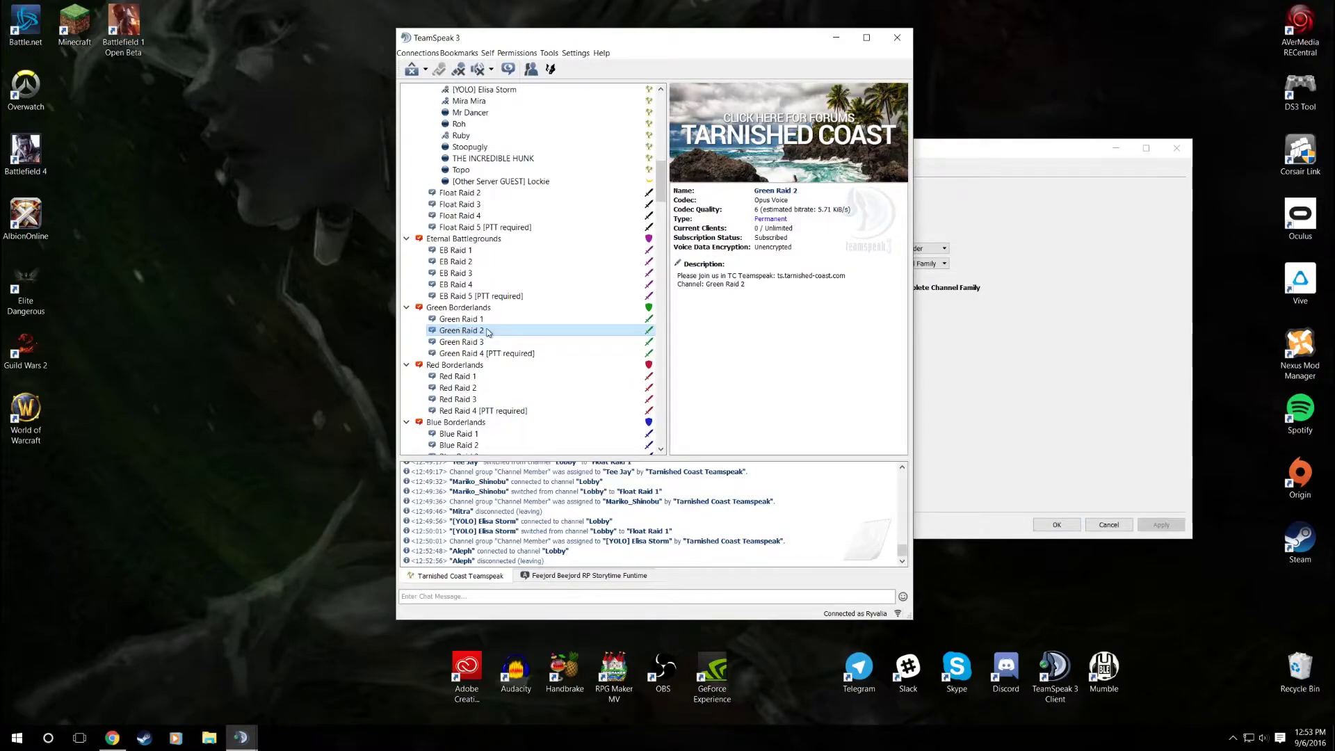
click(455, 343)
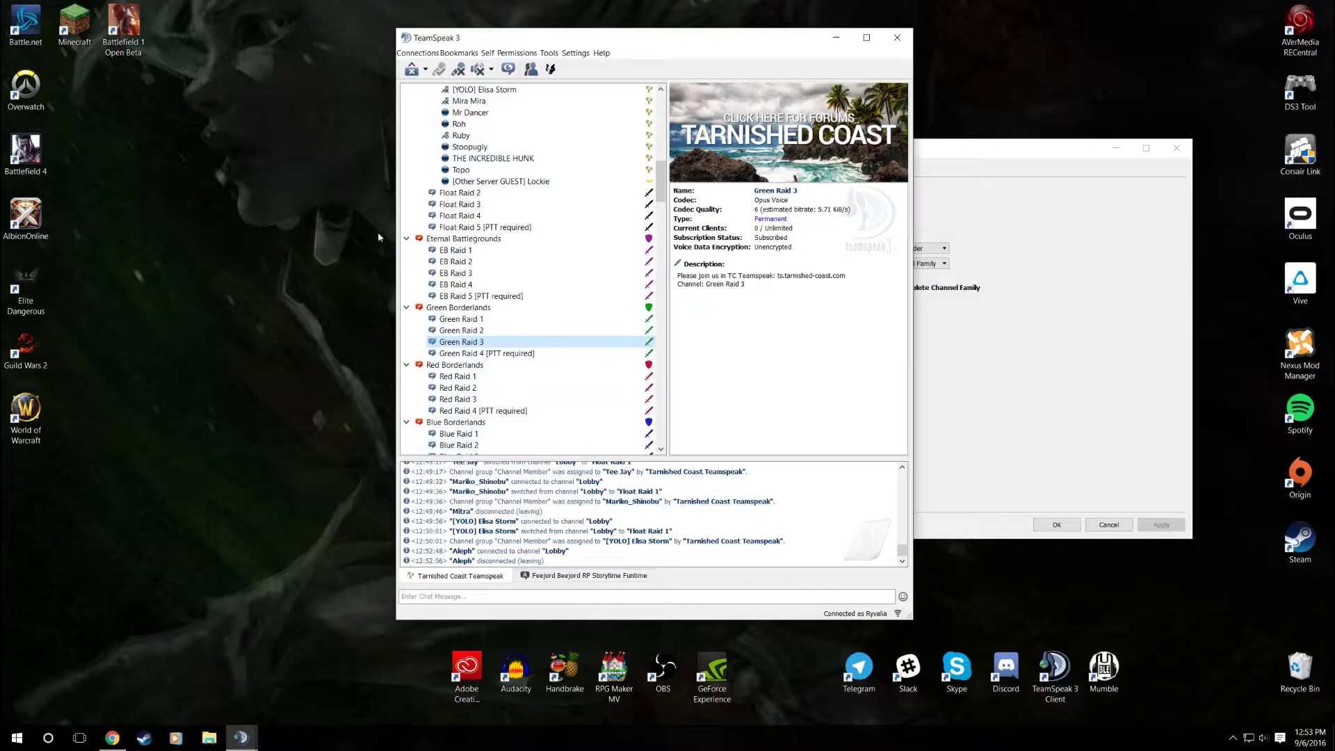
click(501, 320)
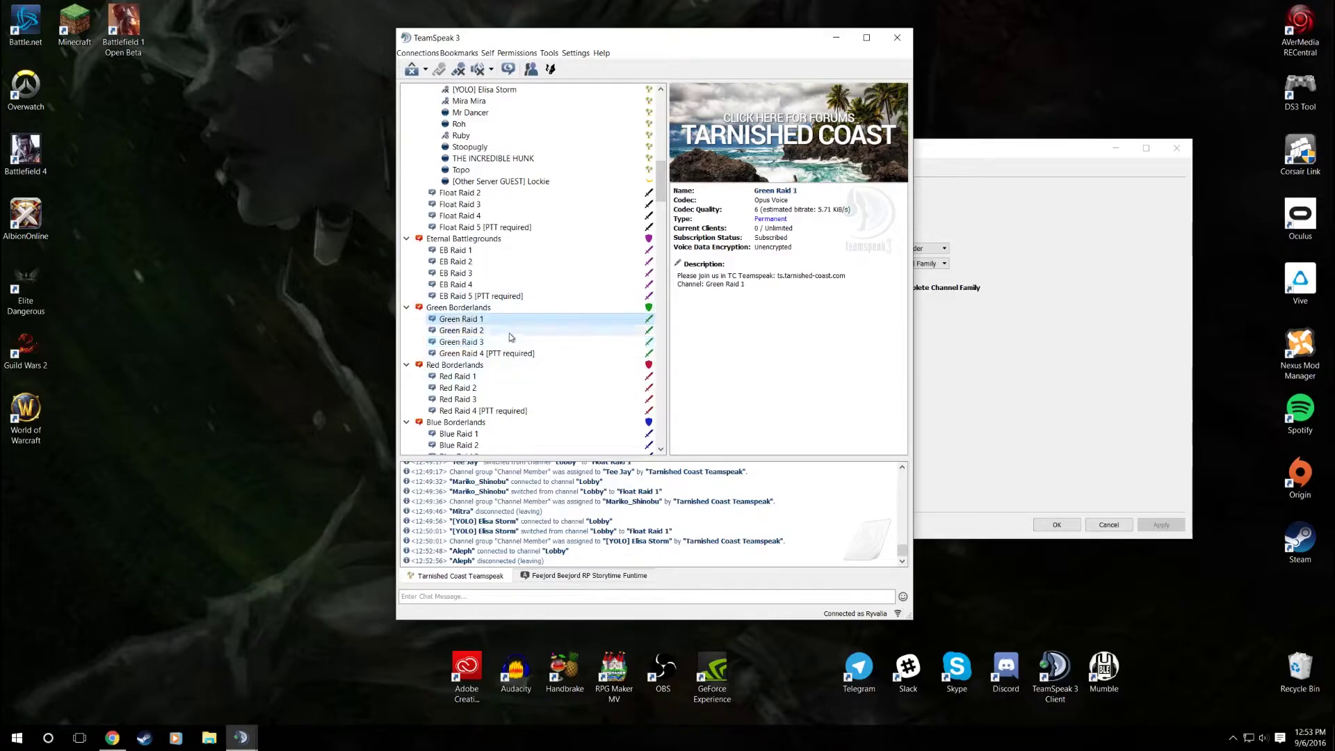
click(486, 332)
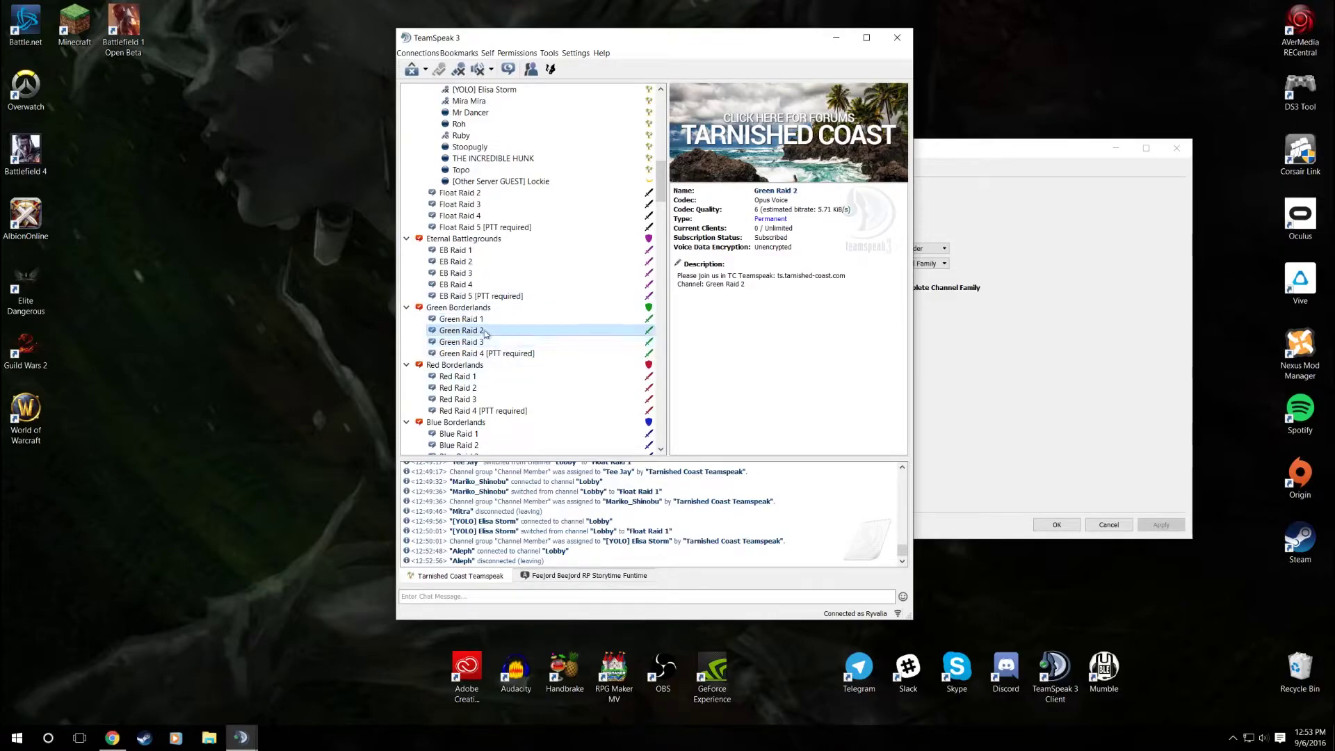
click(477, 342)
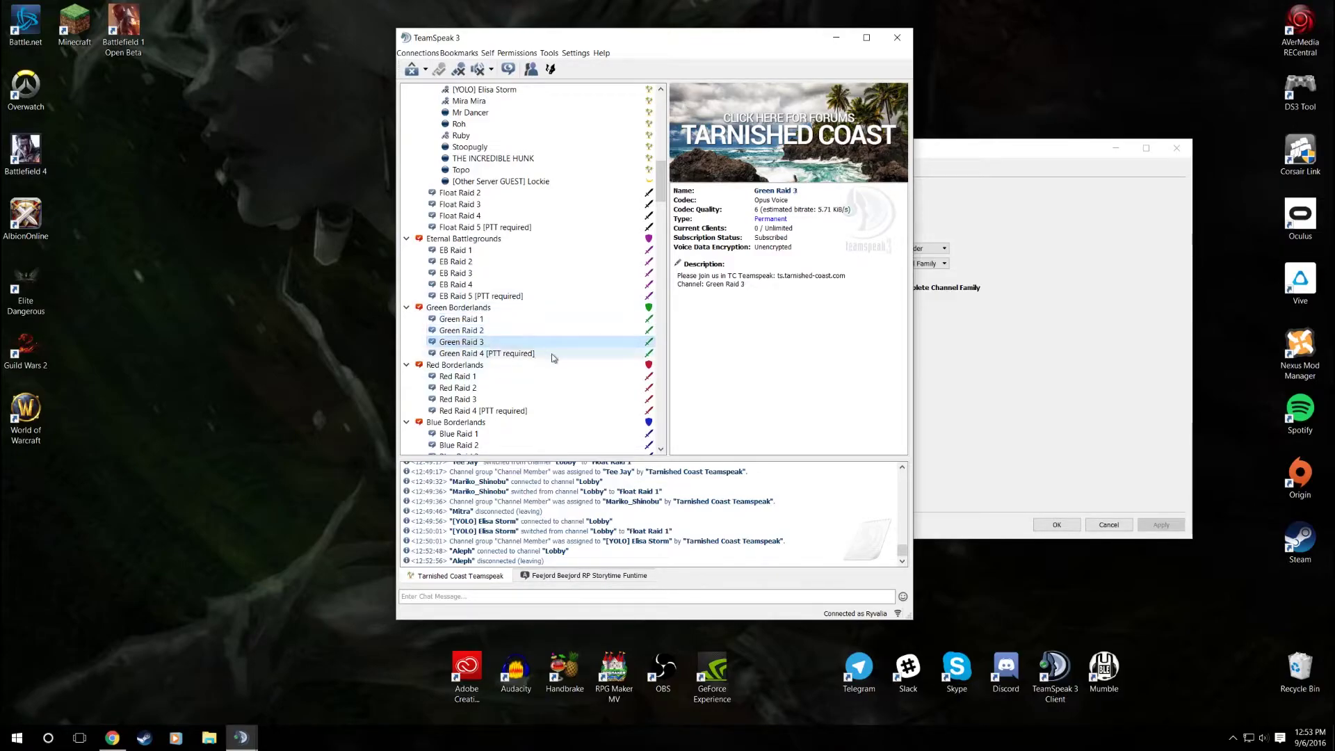
click(487, 320)
key(Down)
key(Down)
key(Down)
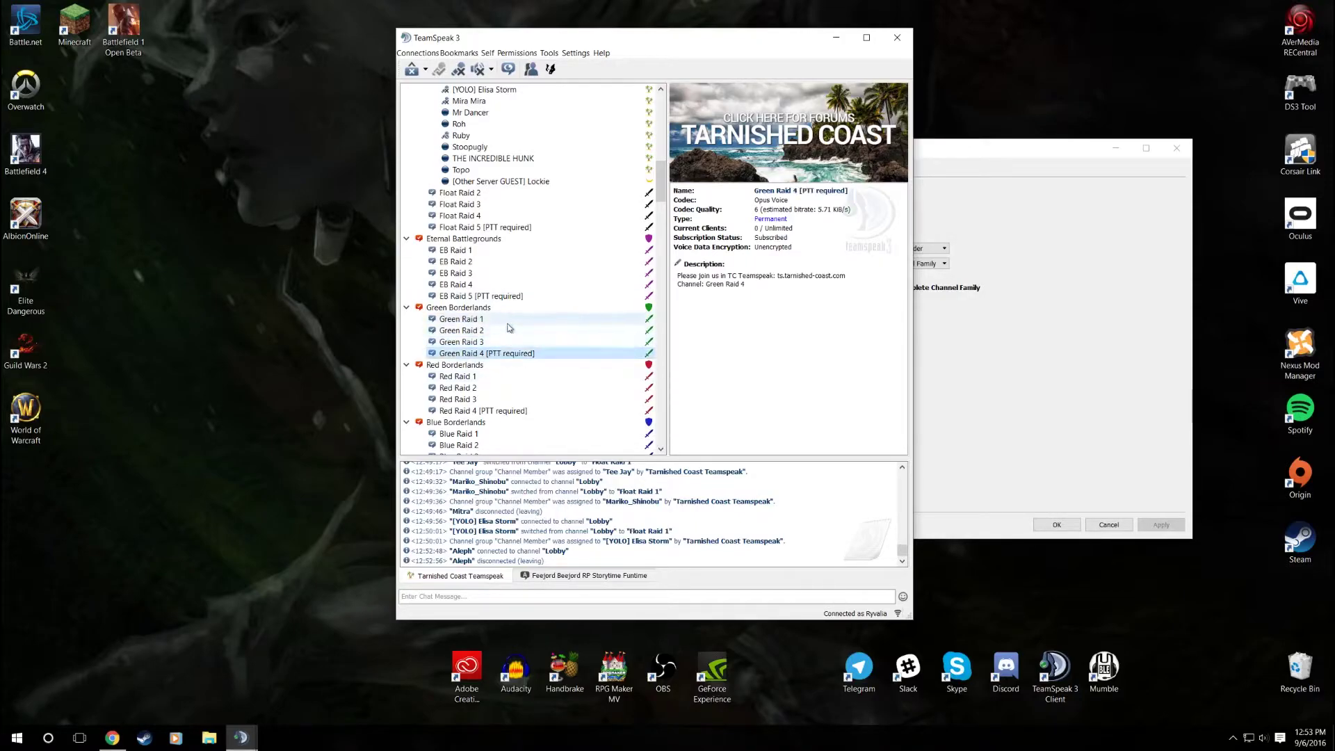
click(509, 330)
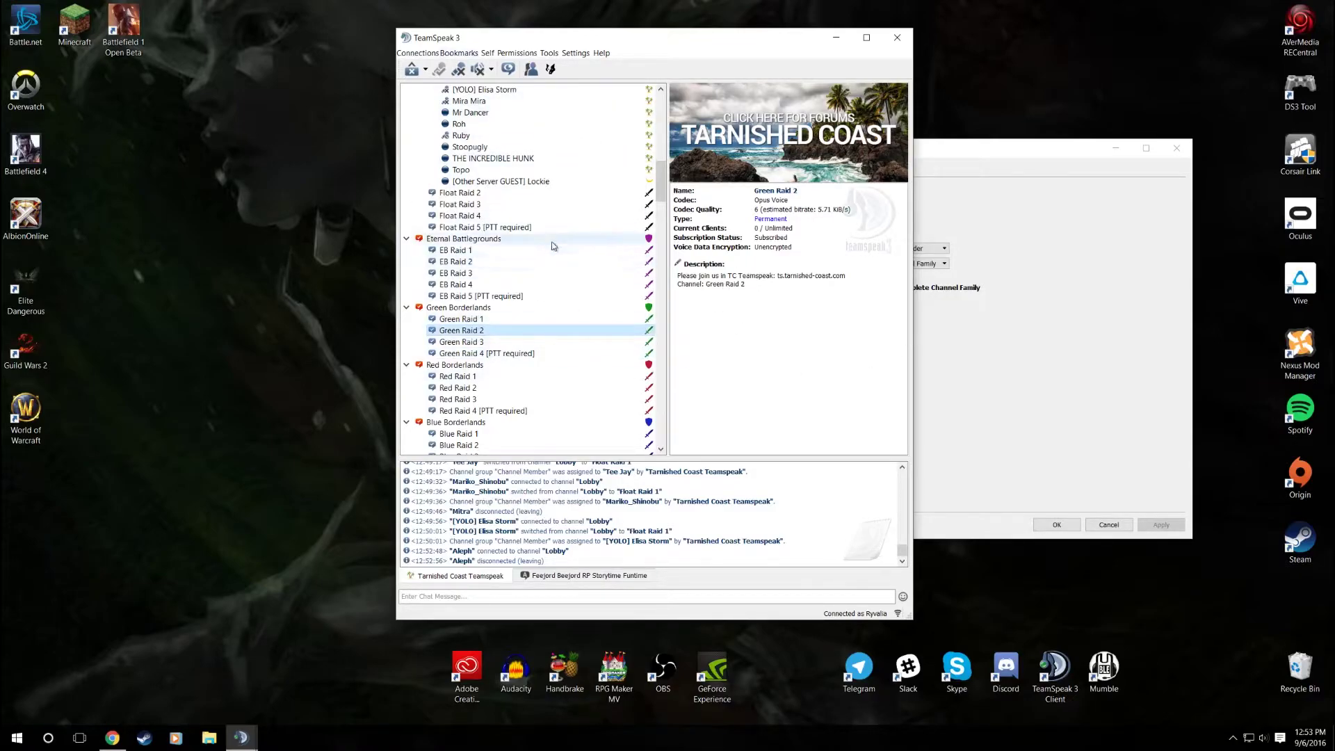
- Display the client details of the Kazo commander in the Float Raid 1 channel
scroll(551, 310, up, 5)
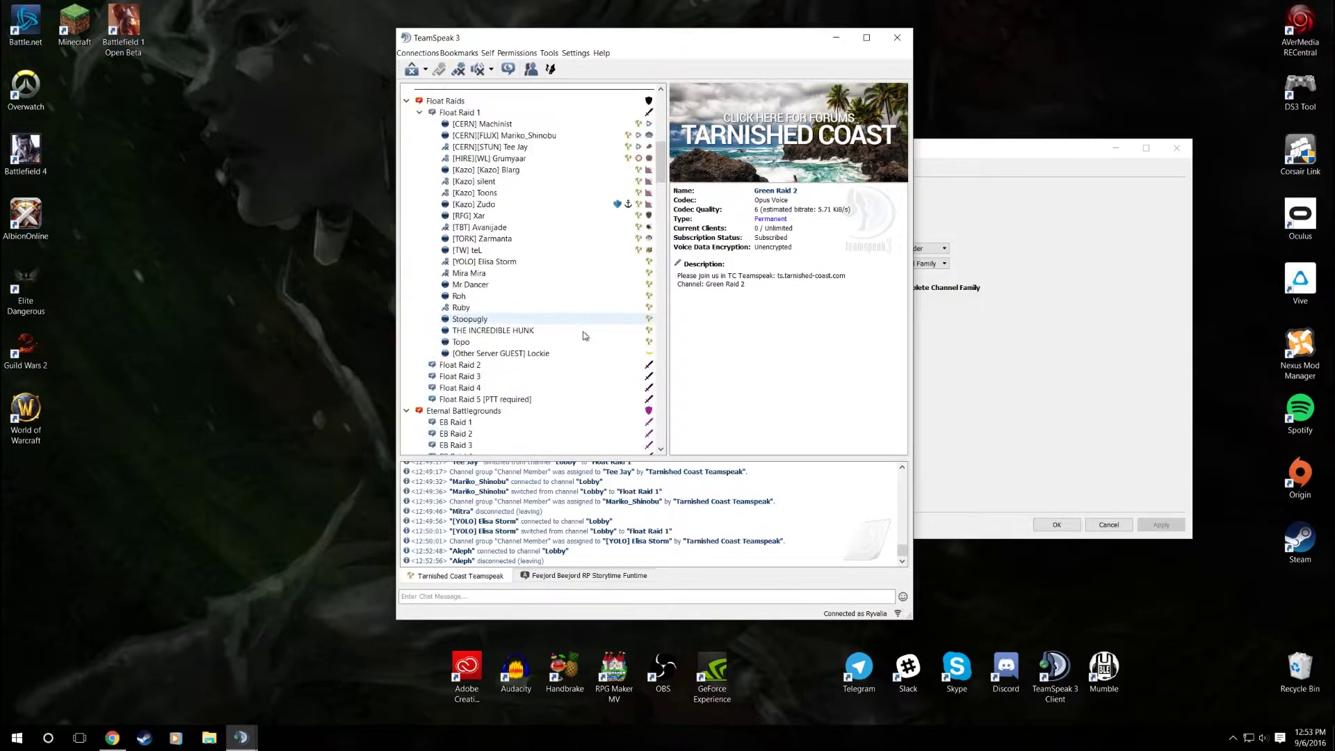
click(509, 205)
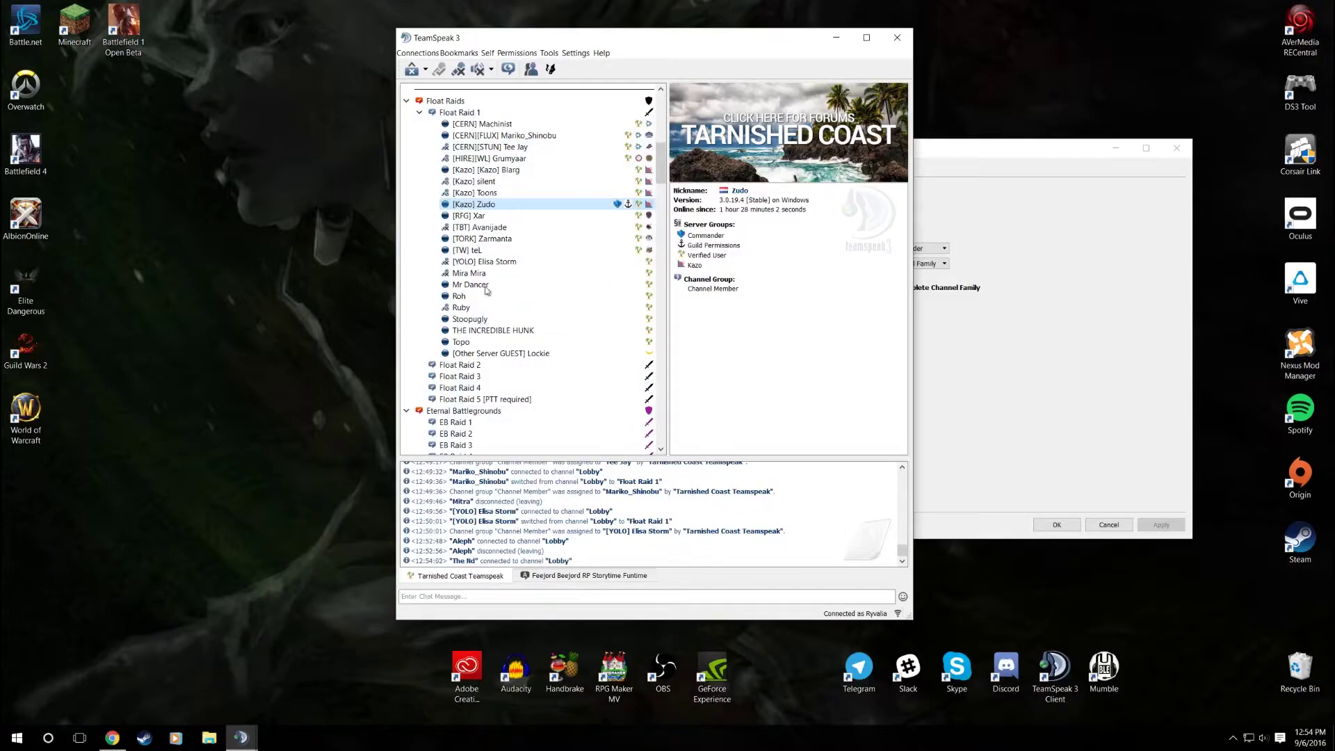
- Review the settings of the Global CCOMs whisper list and the details of the EB Raid 2 channel
click(992, 406)
click(715, 196)
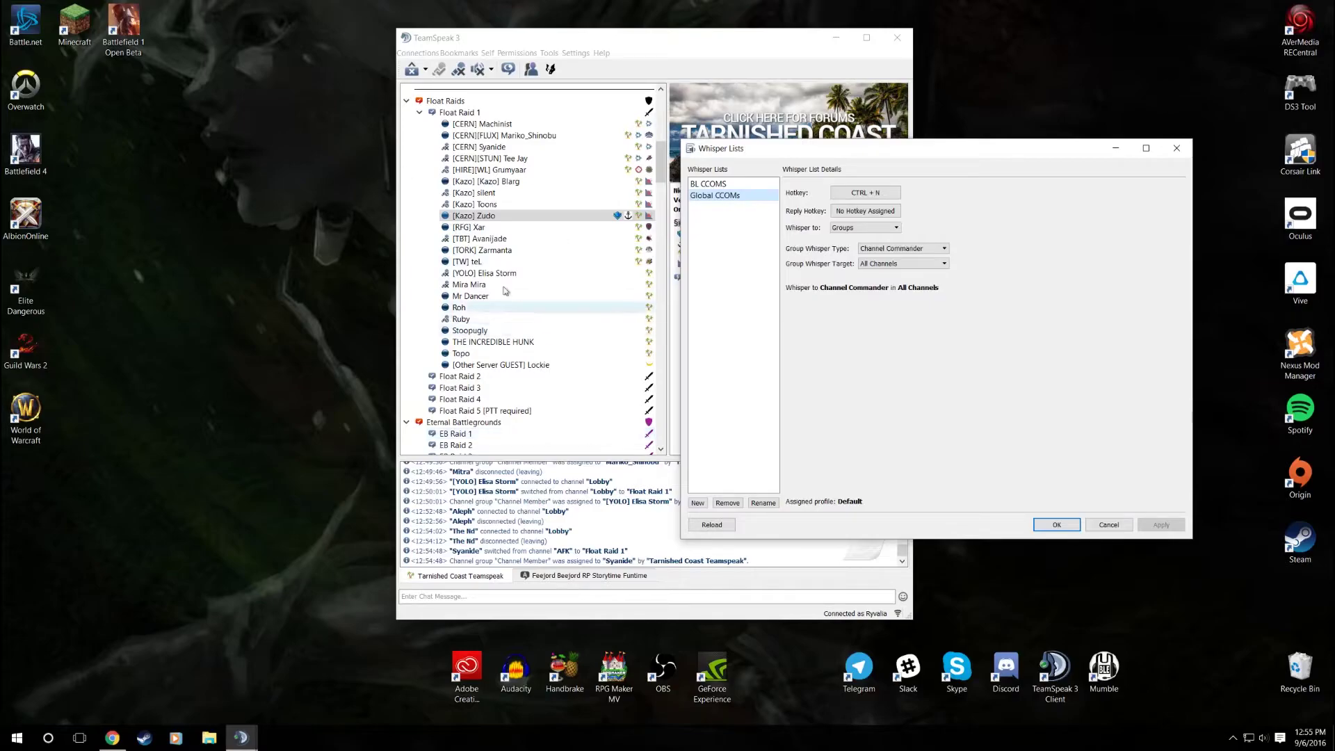
click(490, 445)
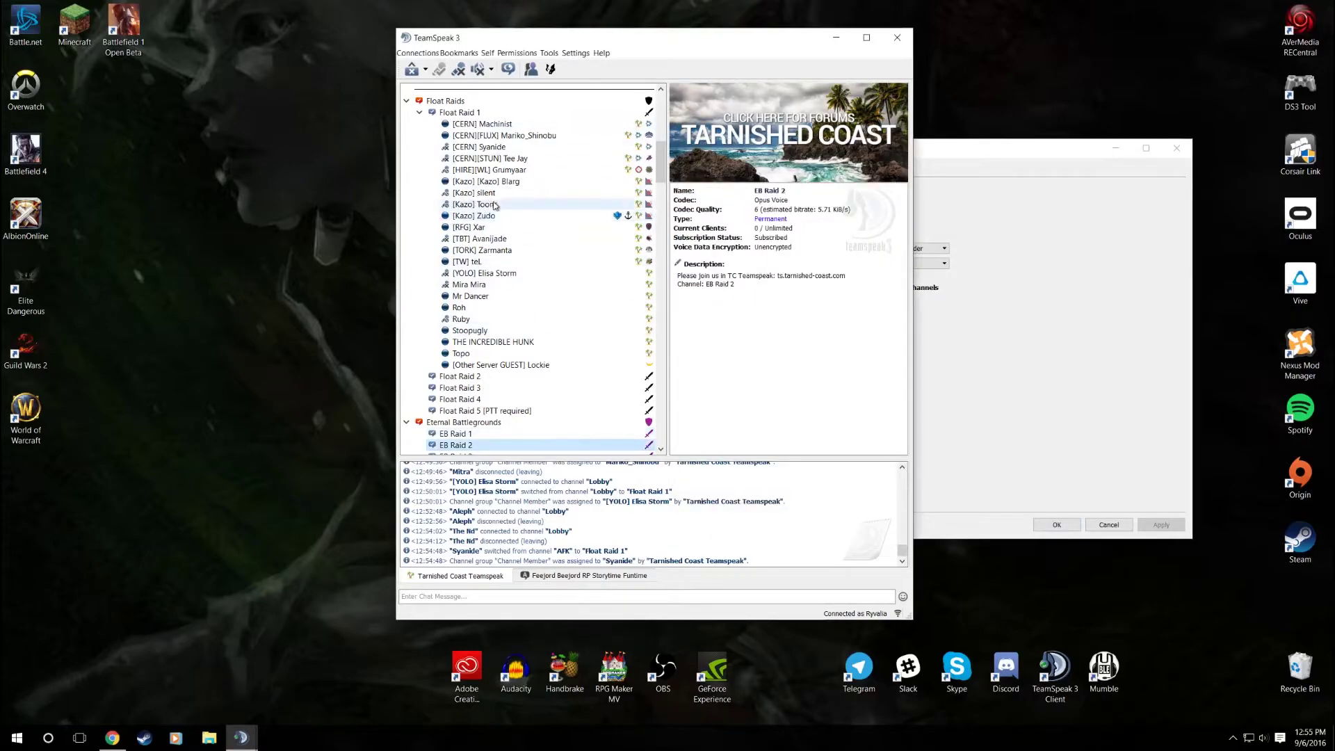
- Create a new whisper list with Mouse Button 3 as its hotkey, accepting the overlap with the existing binding
click(1041, 406)
drag(972, 153, 1017, 196)
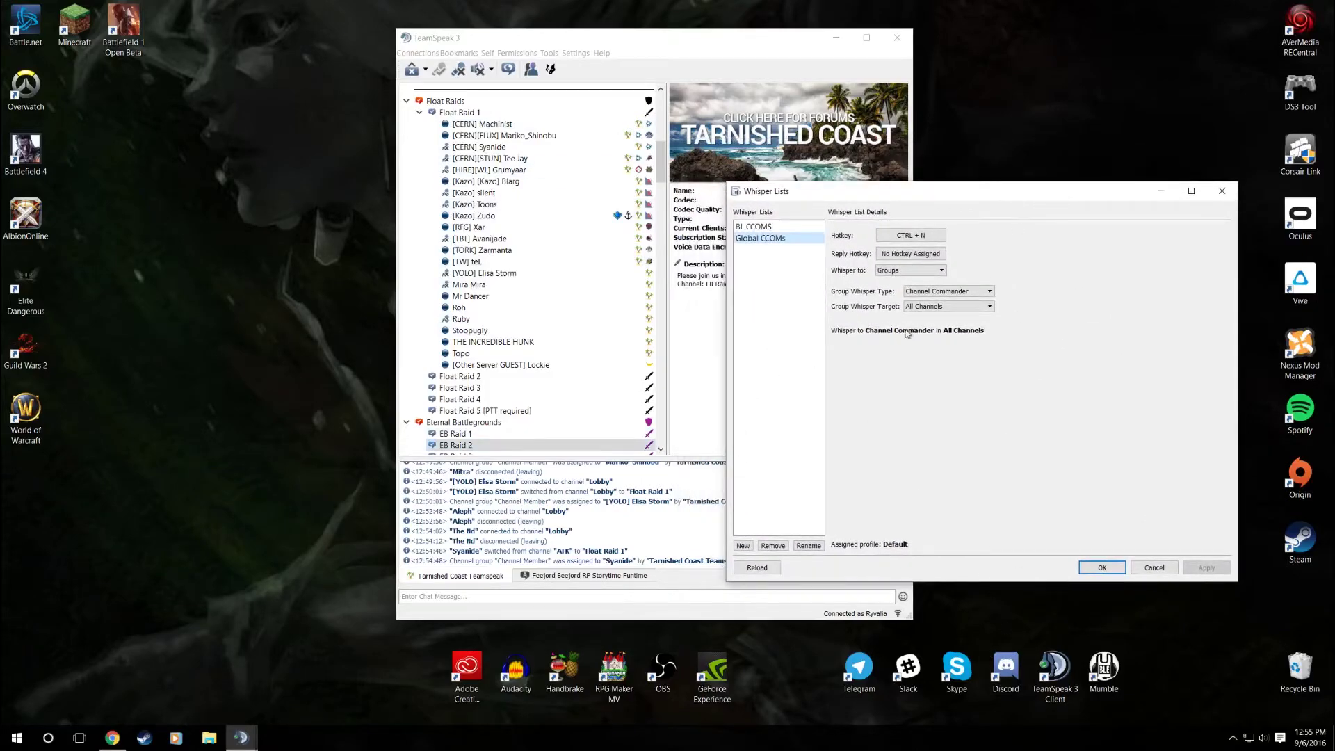
click(743, 547)
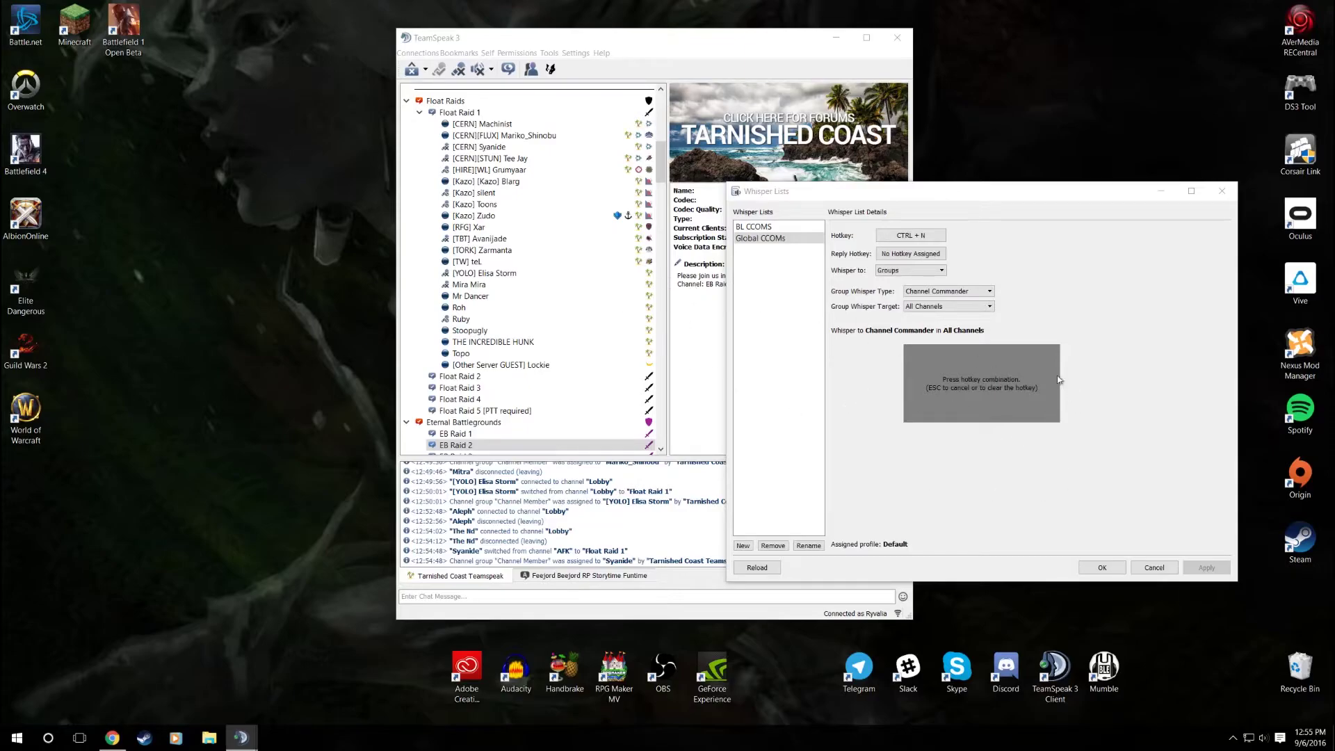
middle_click(1018, 368)
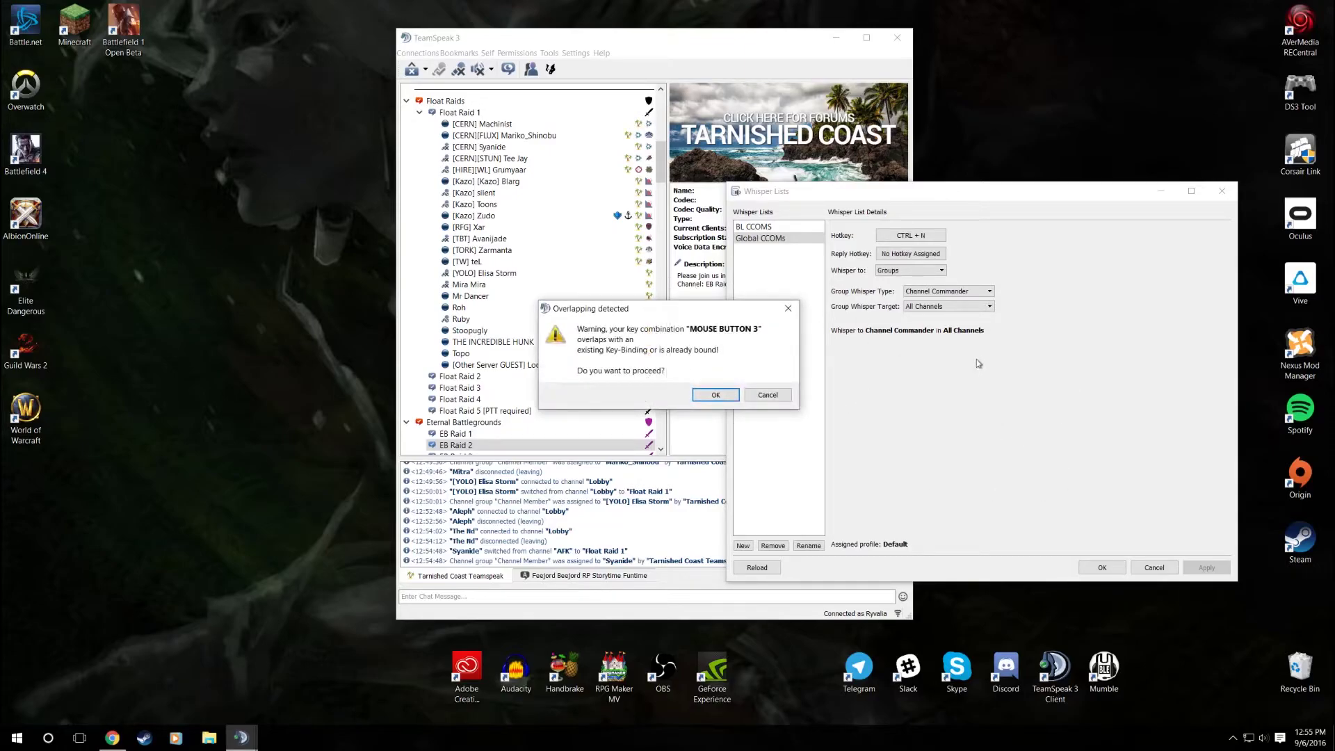
click(718, 396)
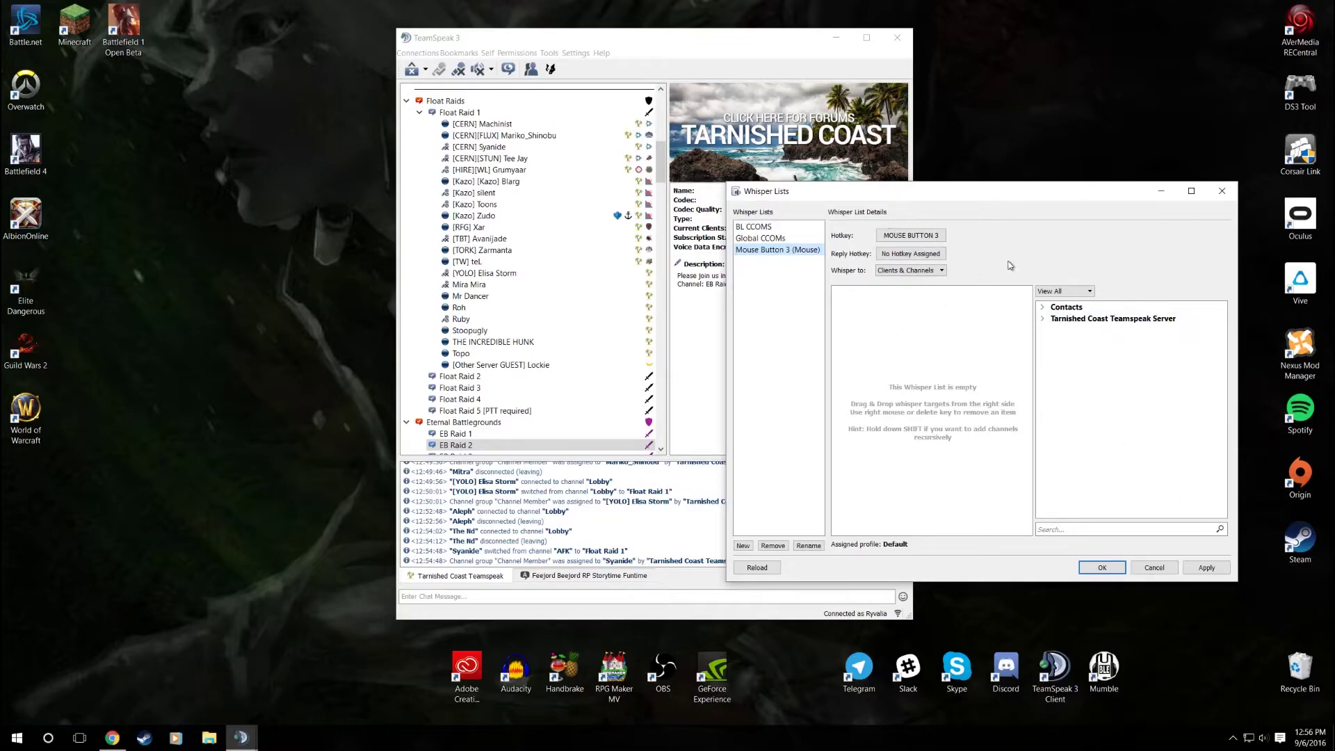
- Set the new list to whisper to Groups with Complete Channel Family as the group whisper target
click(912, 272)
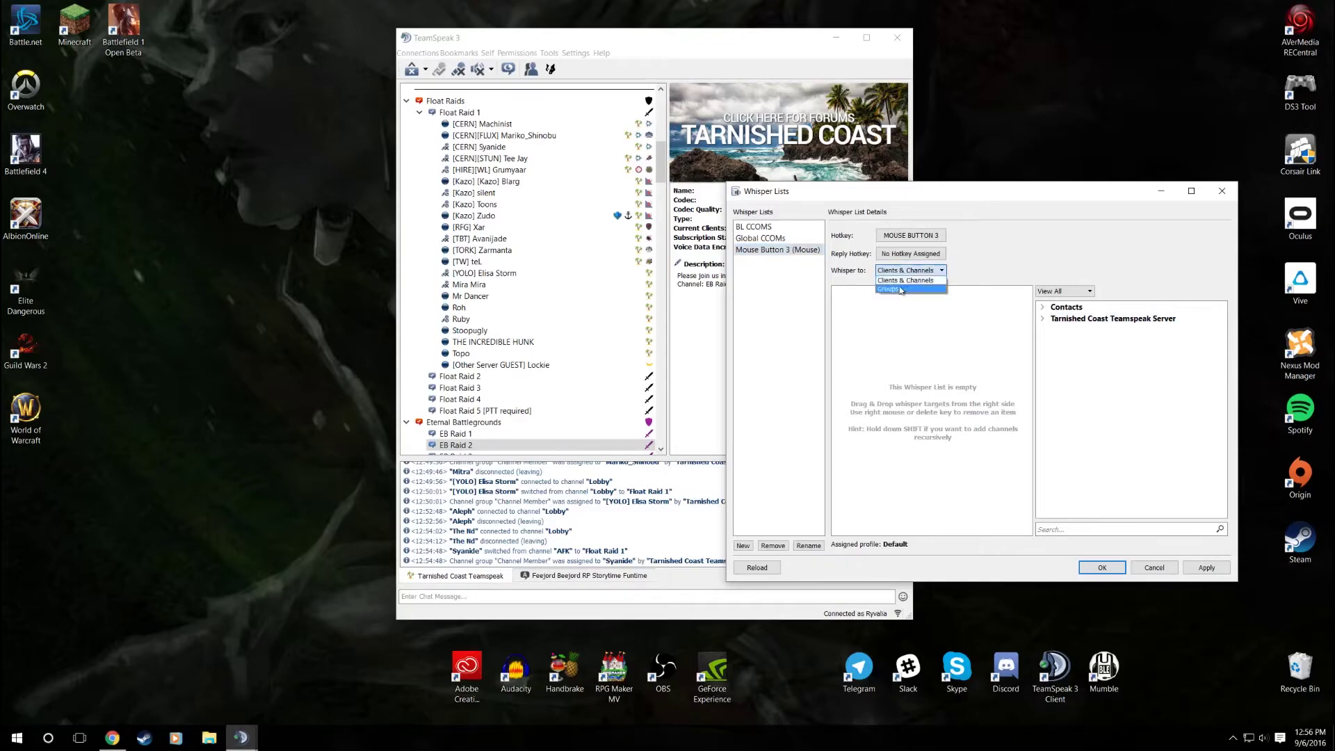
click(895, 289)
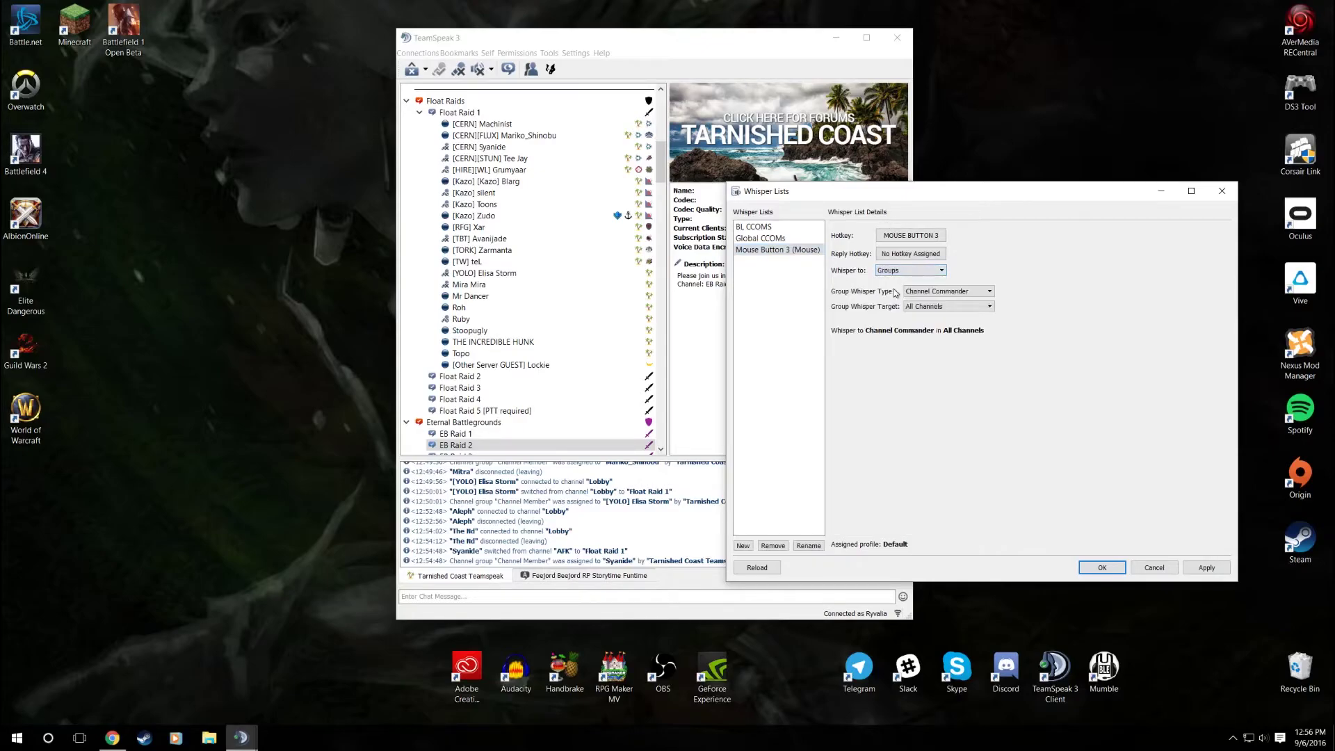
click(942, 306)
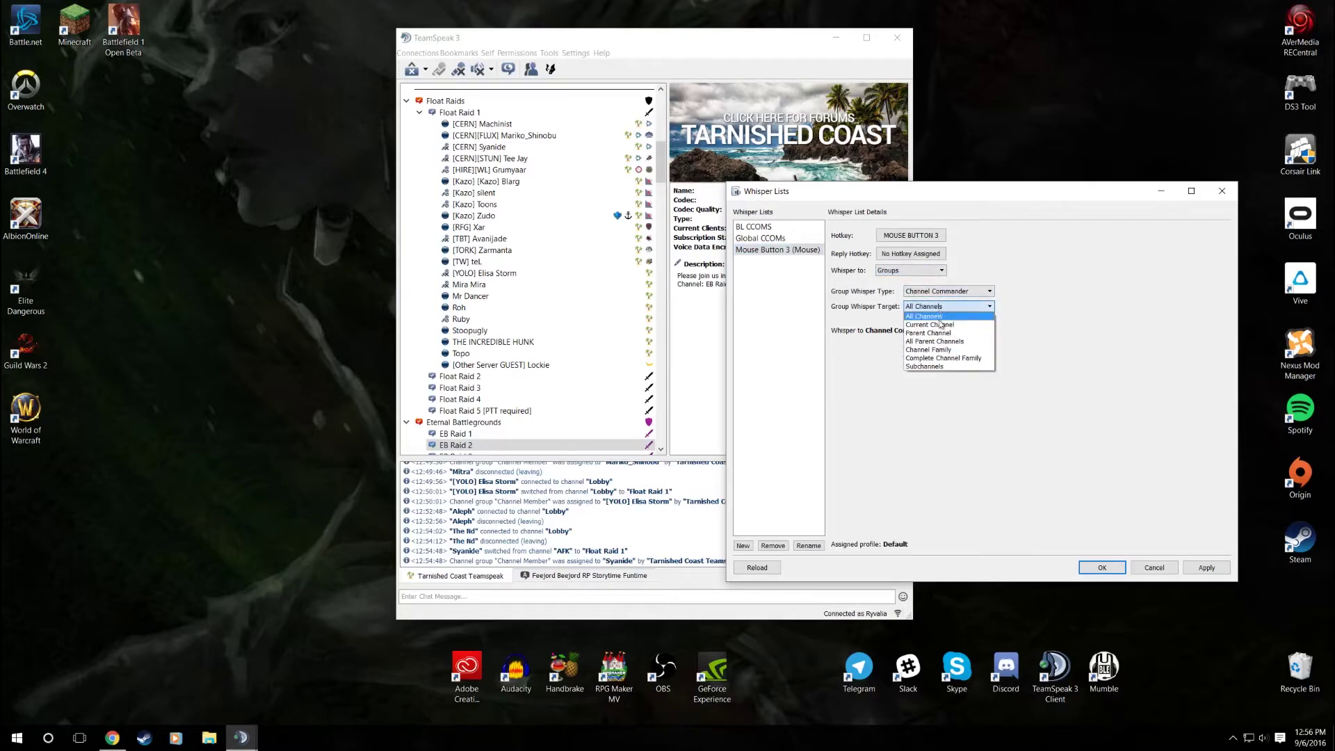
click(943, 358)
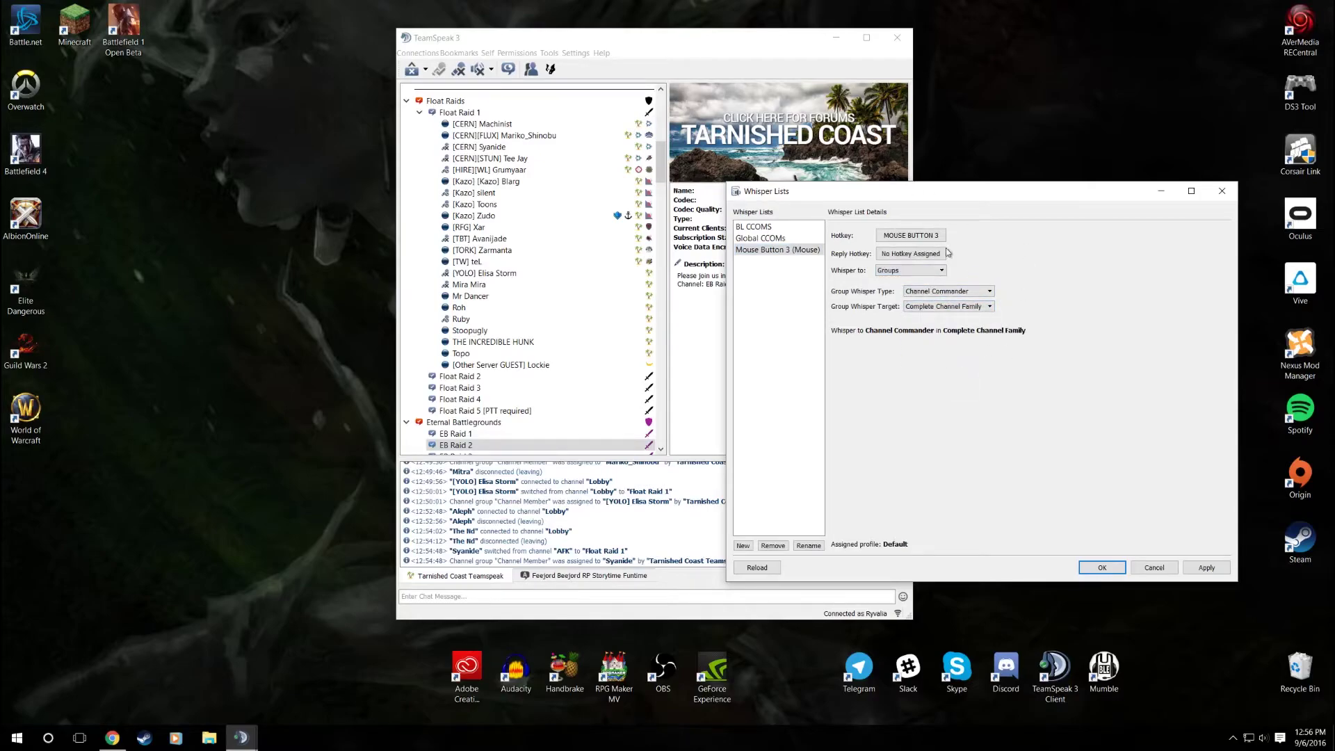
- Rename the Mouse Button 3 whisper list as "Local ccoms"
click(809, 546)
text(Local ccoms)
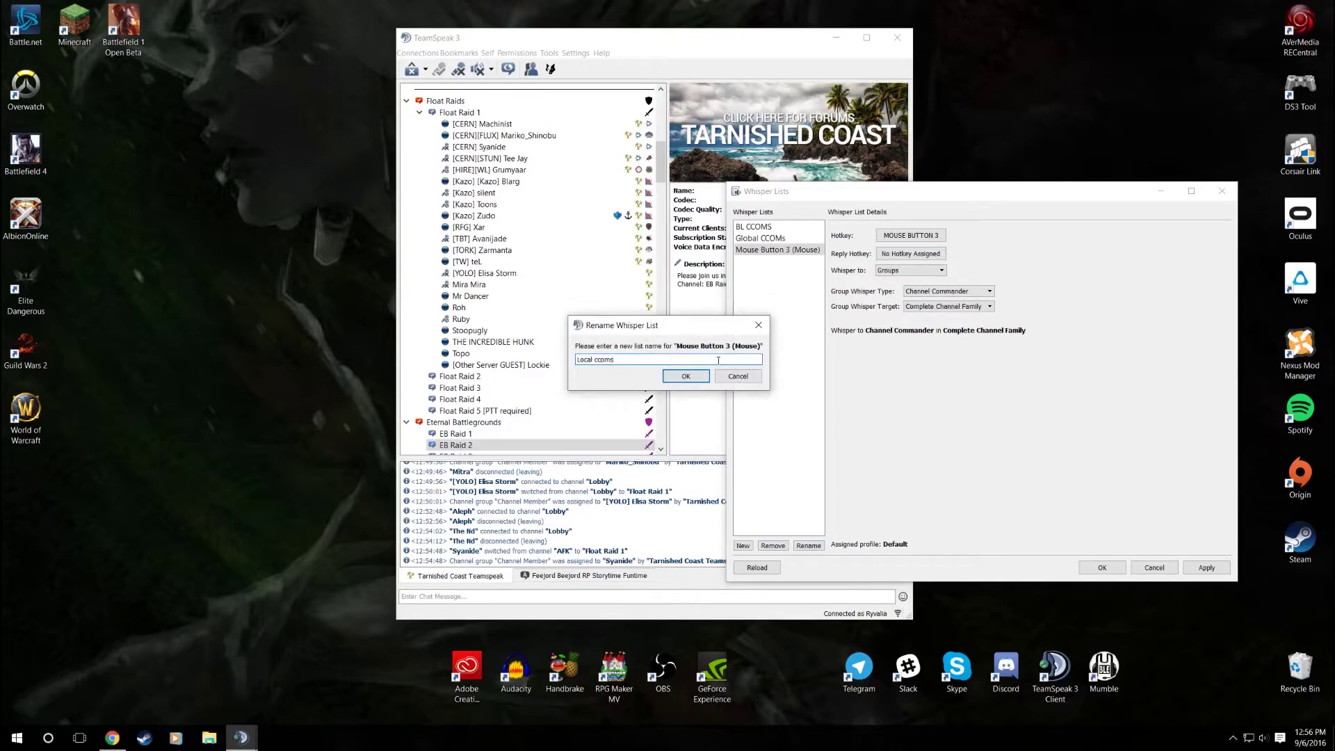
click(698, 377)
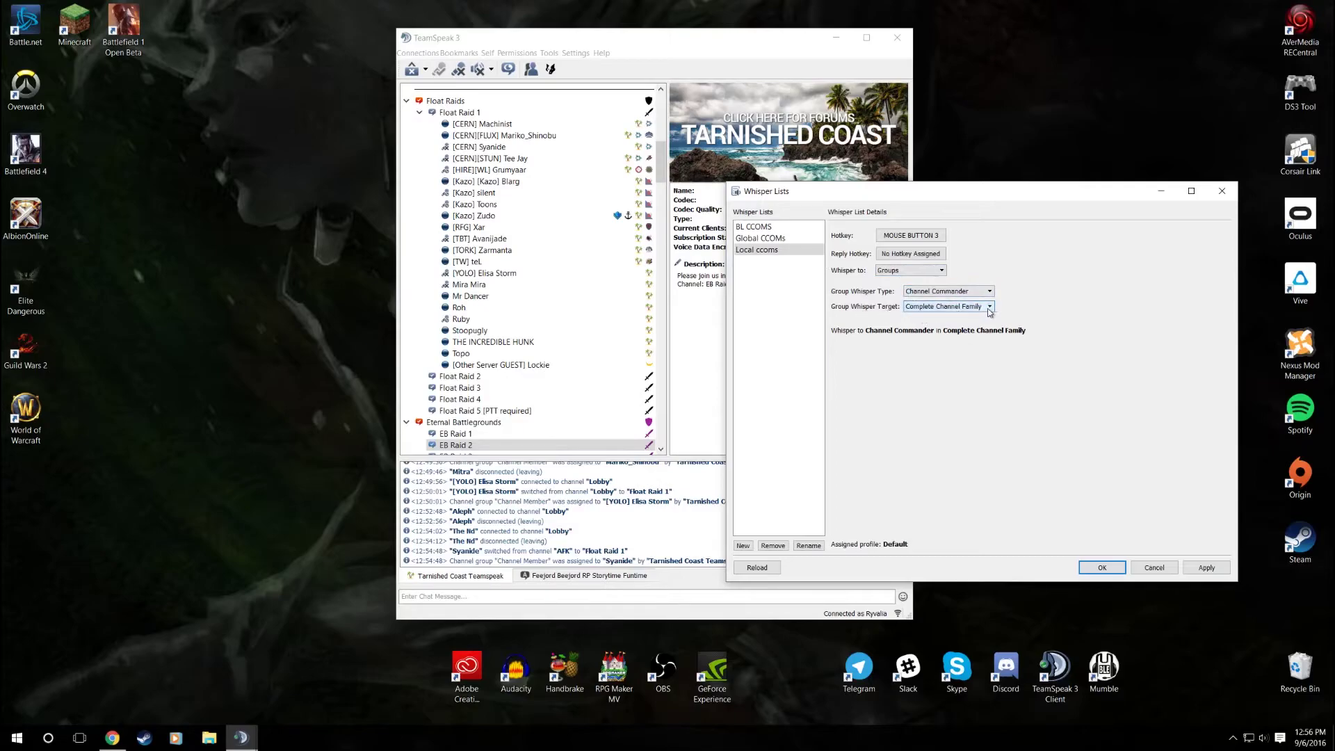
- Examine the Green and Red Borderlands channel families, viewing Green Raid 1, Red Raid 1 and Red Raid 4
scroll(446, 254, down, 5)
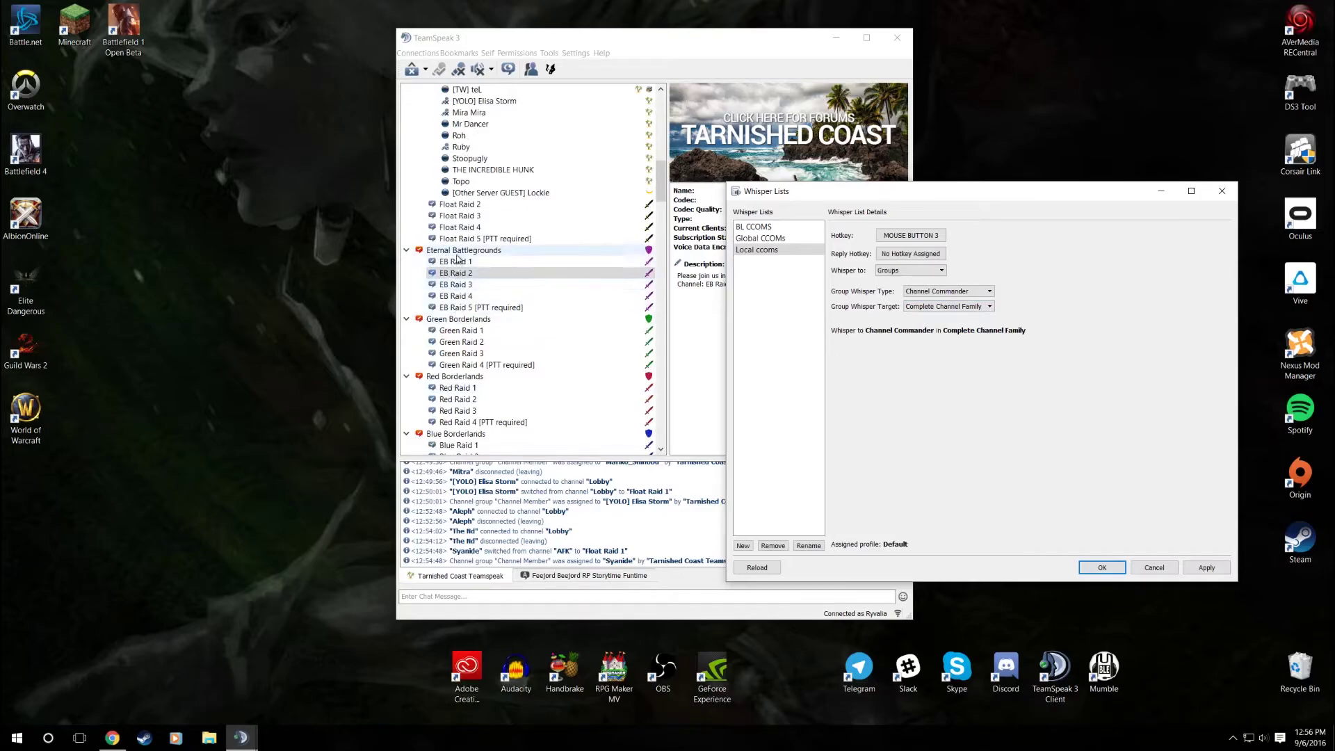
click(476, 330)
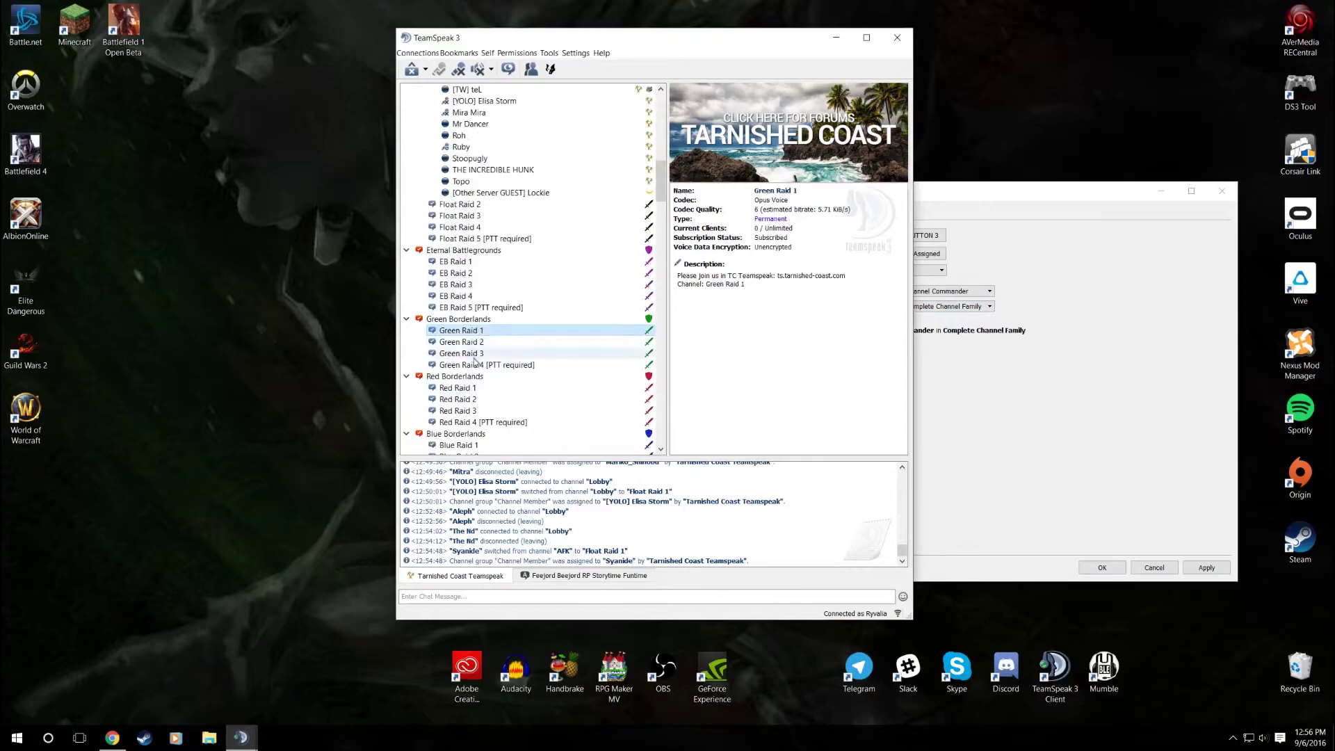
click(486, 388)
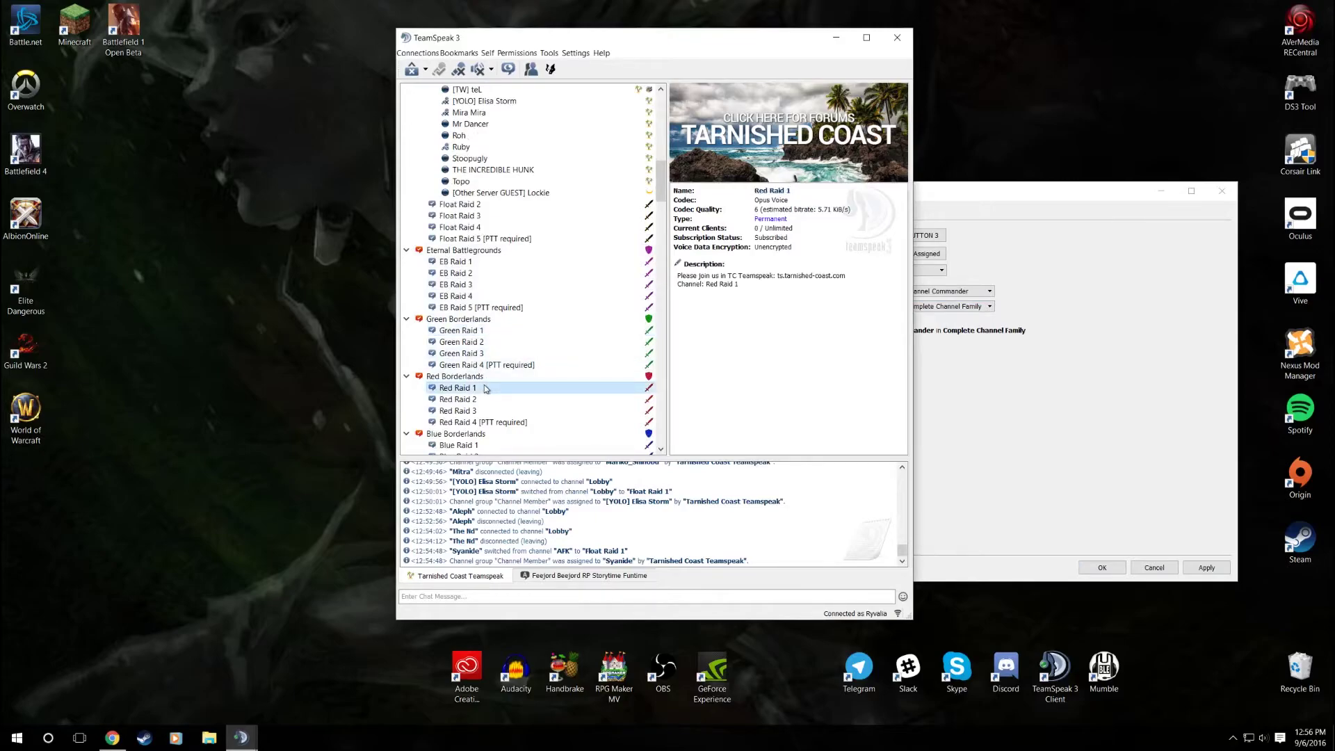
click(487, 422)
- Create a new whisper list with Ctrl+N as its hotkey, accepting the overlap with the existing binding
click(1082, 378)
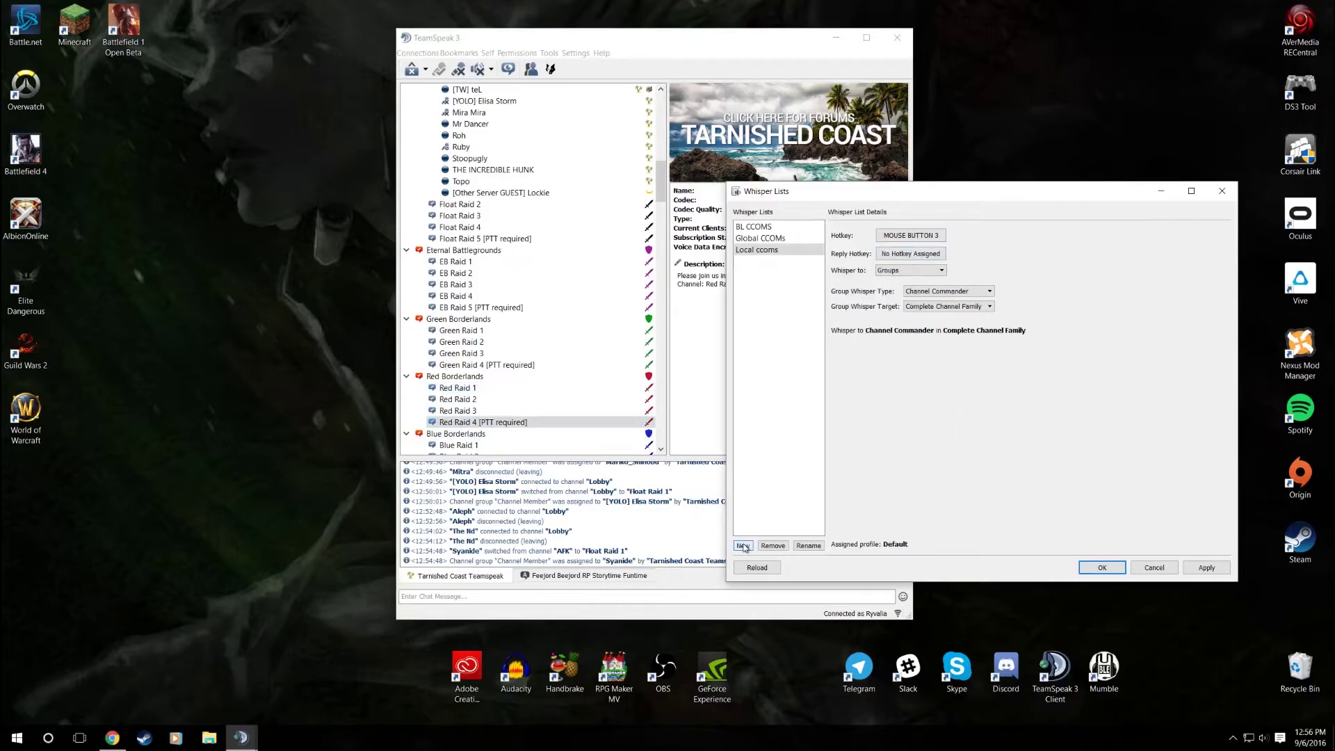
click(935, 237)
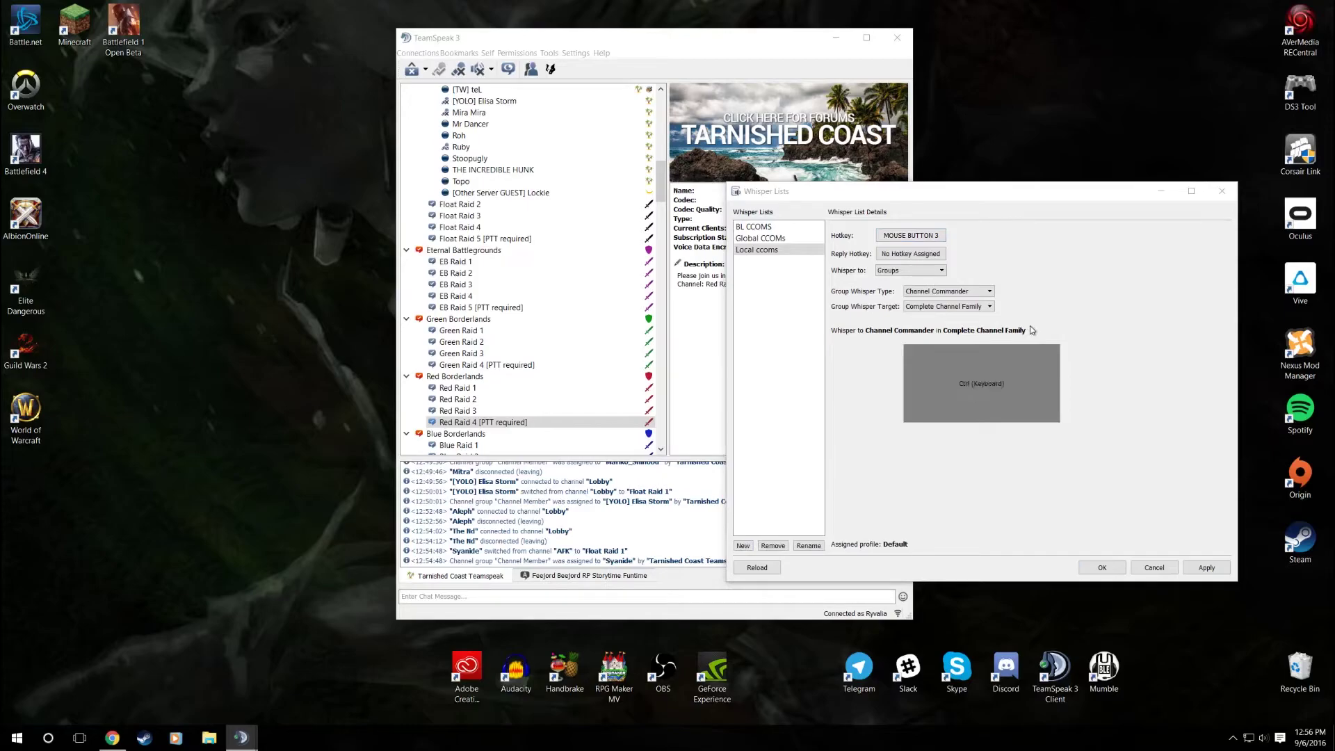
key(ctrl+n)
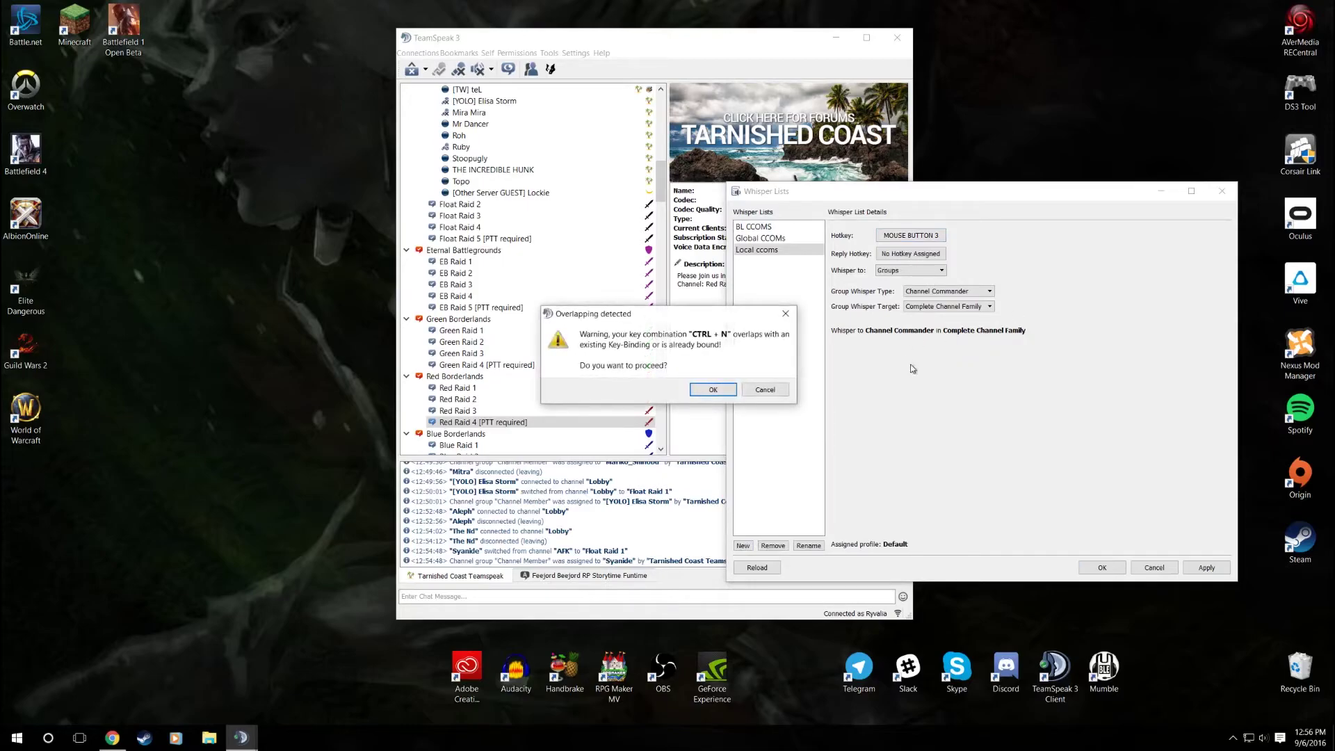
click(712, 389)
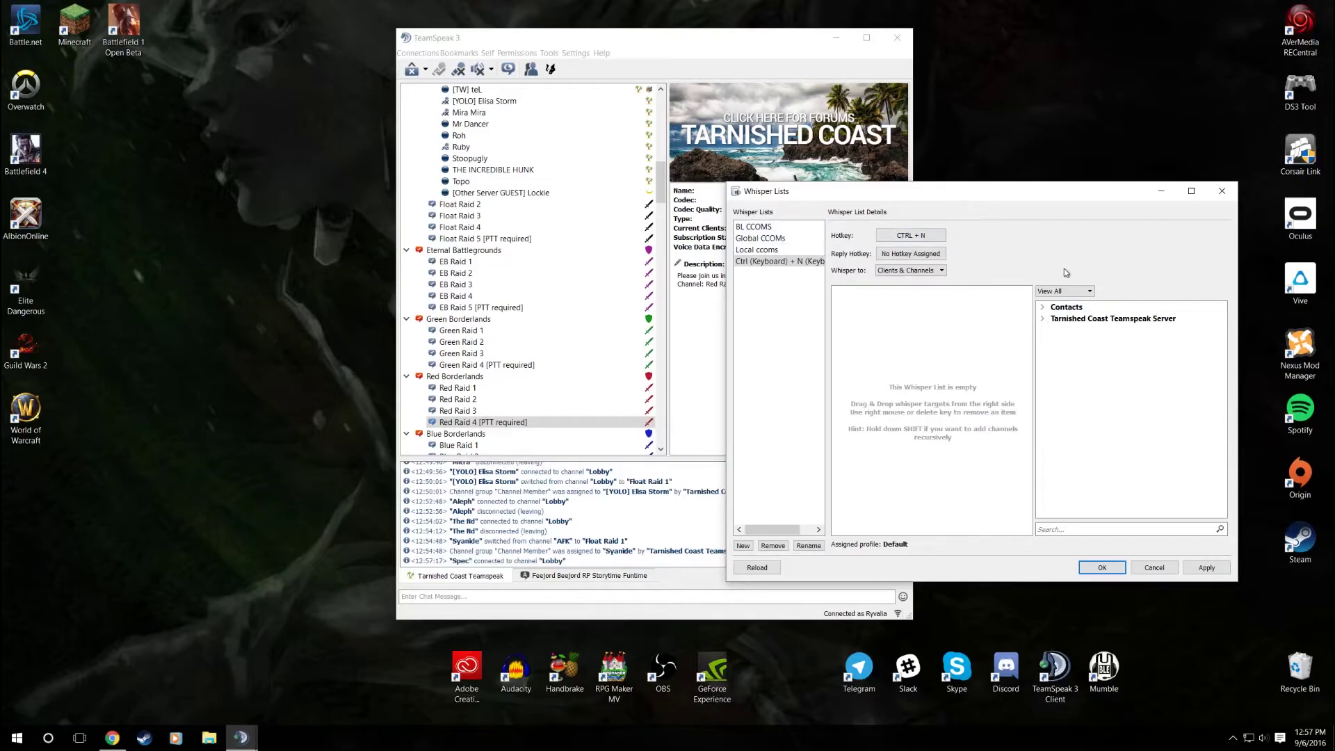
- Set the Ctrl+N list to whisper to Groups, targeting Channel Commander in All Channels
click(934, 272)
click(925, 291)
click(922, 307)
click(938, 317)
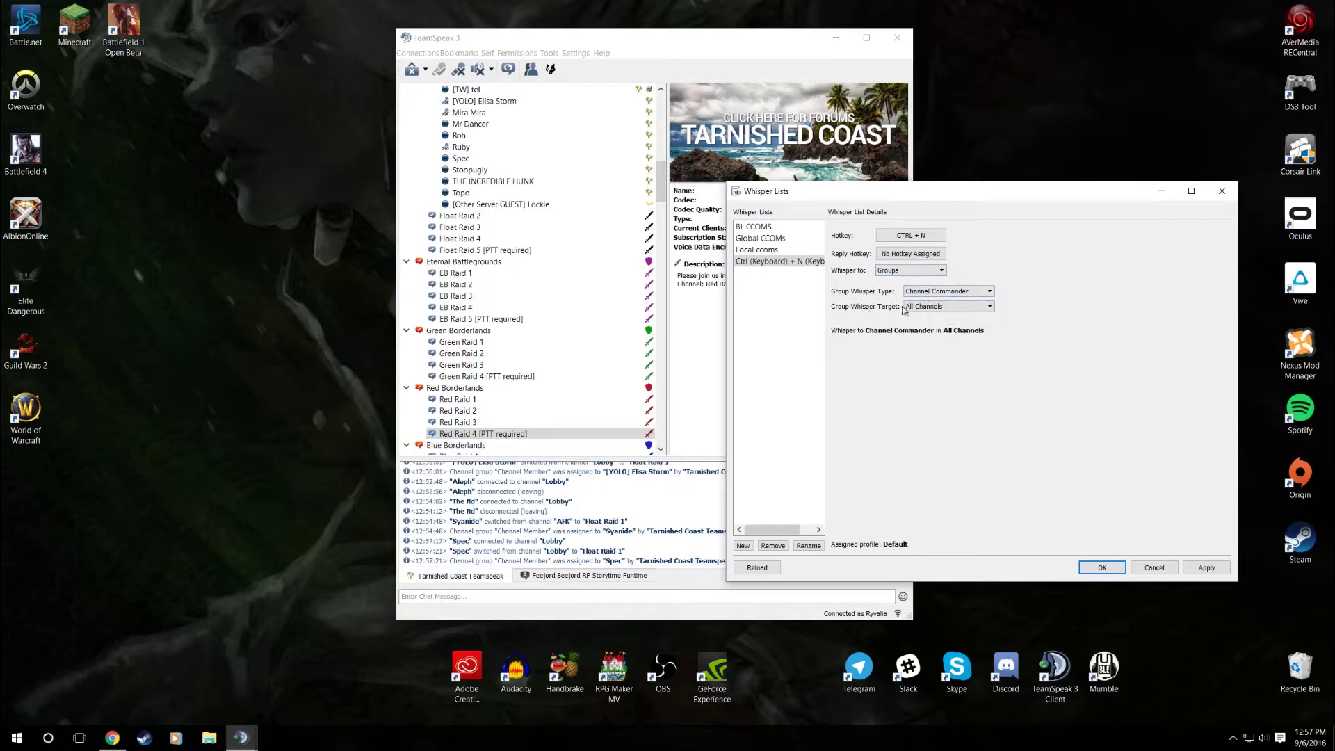
- Rename the Ctrl+N whisper list as "global ccoms" and apply the whisper list changes
click(809, 546)
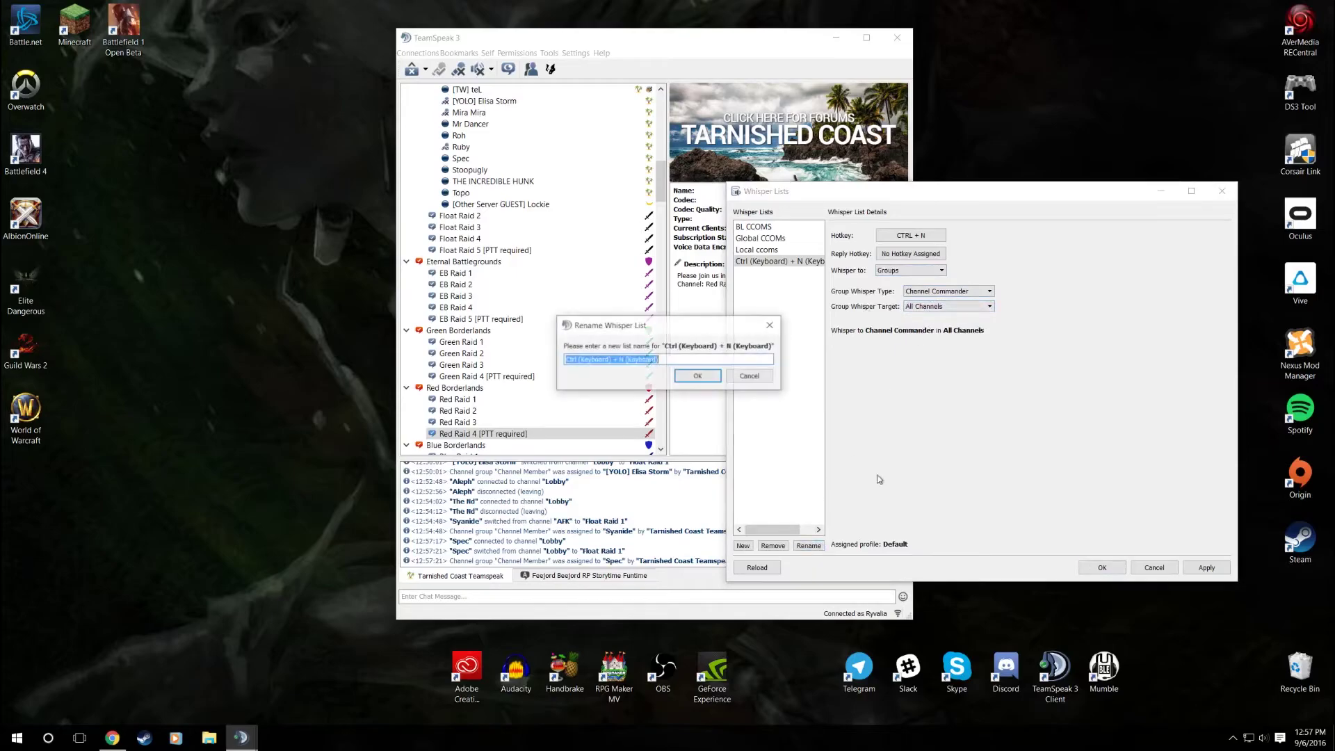
text(g)
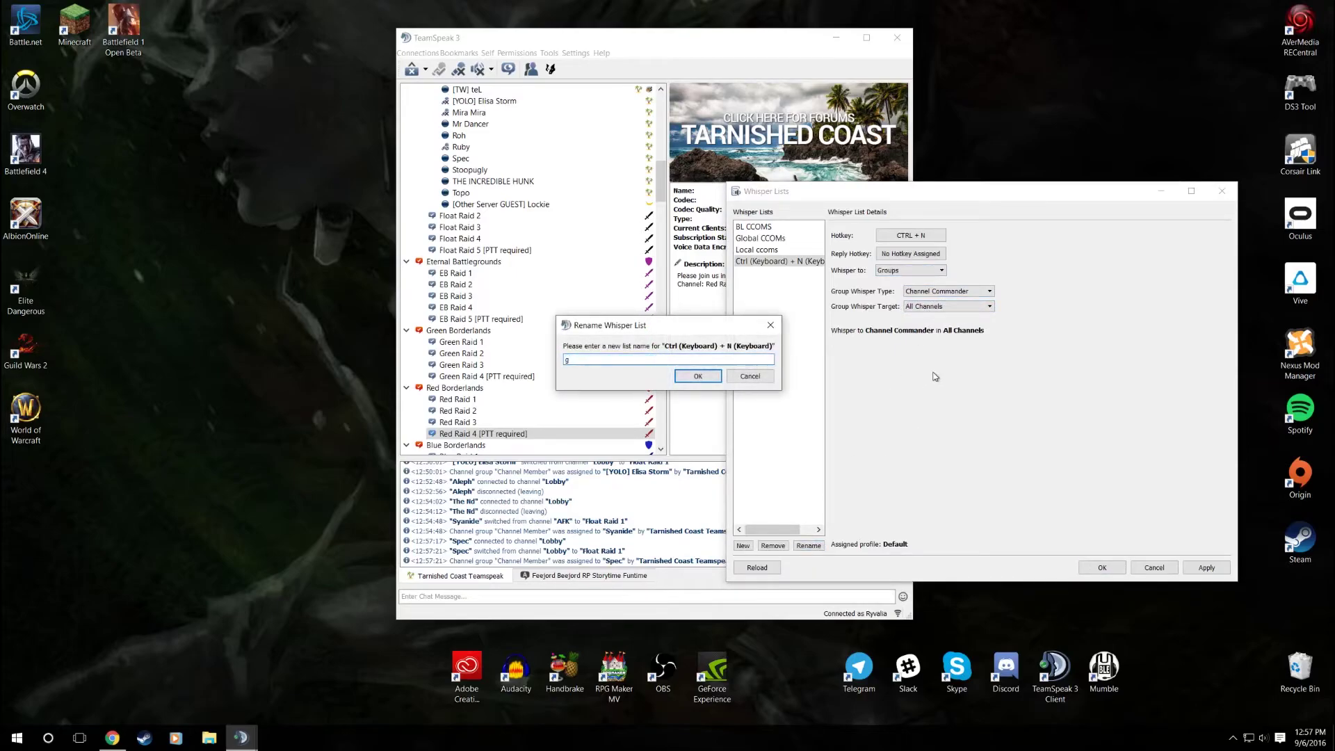
text(lobal ccoms)
key(Return)
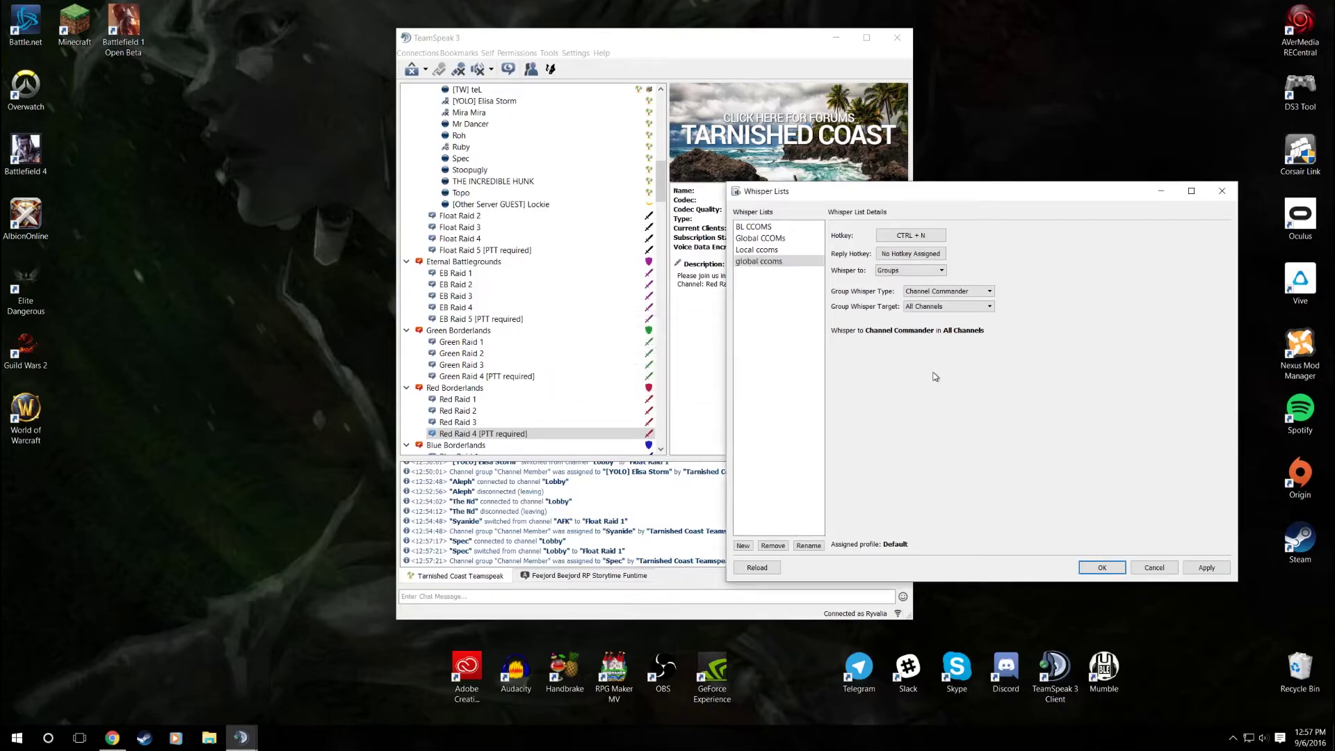
click(1216, 572)
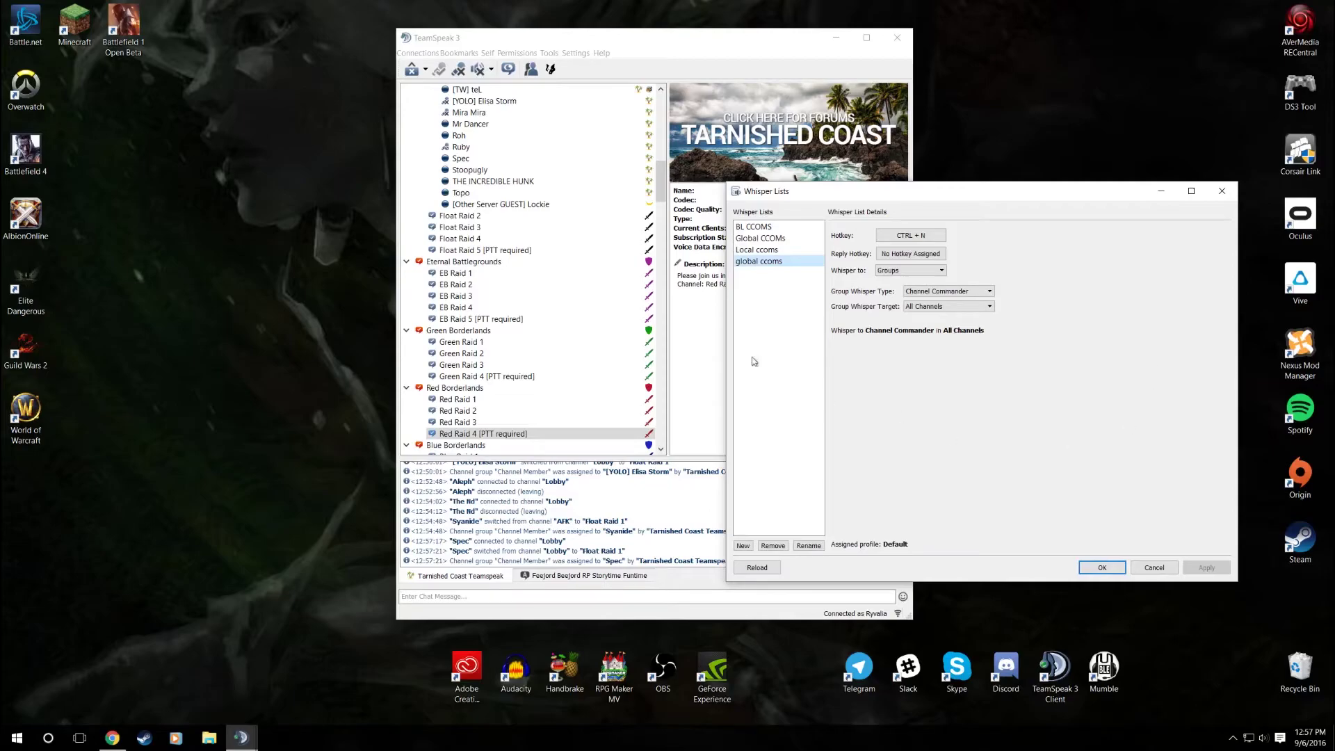
- Try removing the "global ccoms" and "Local ccoms" lists, check the two remaining lists, and close the whisper lists without saving
click(809, 545)
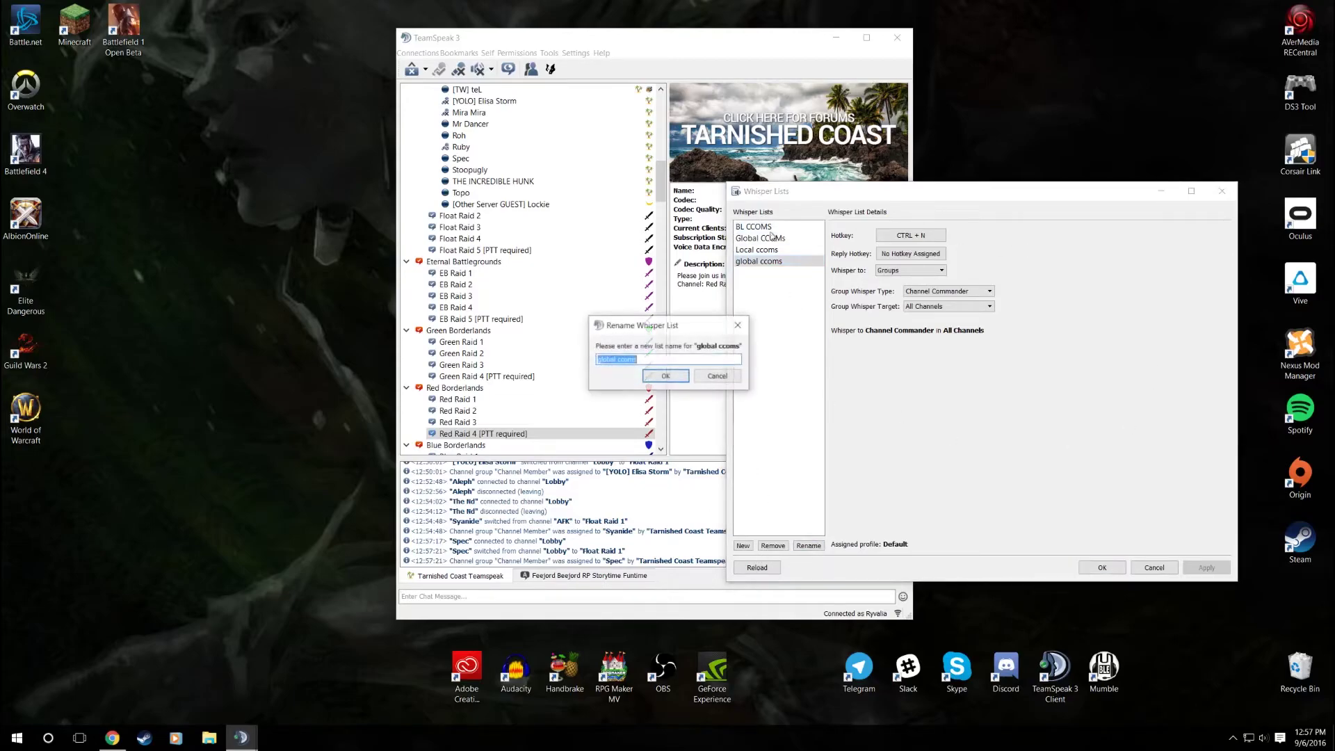
click(682, 375)
click(772, 545)
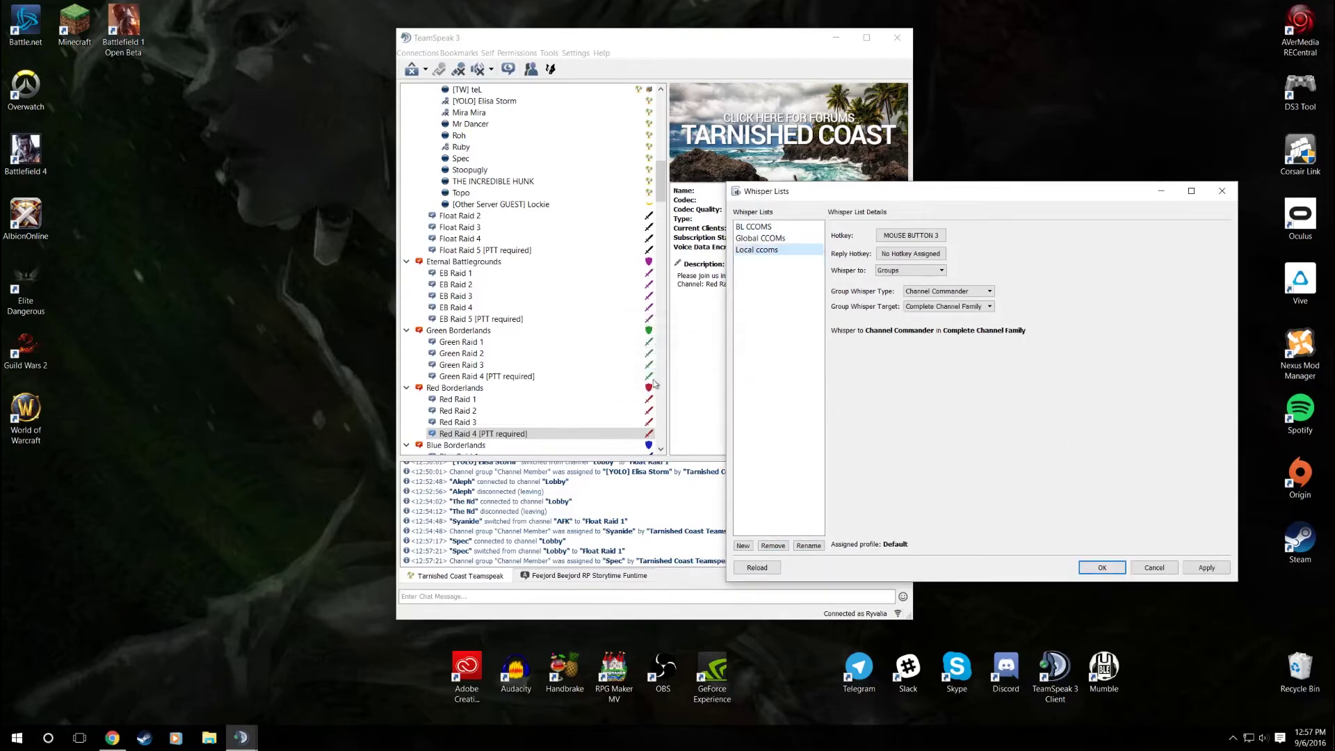
click(768, 543)
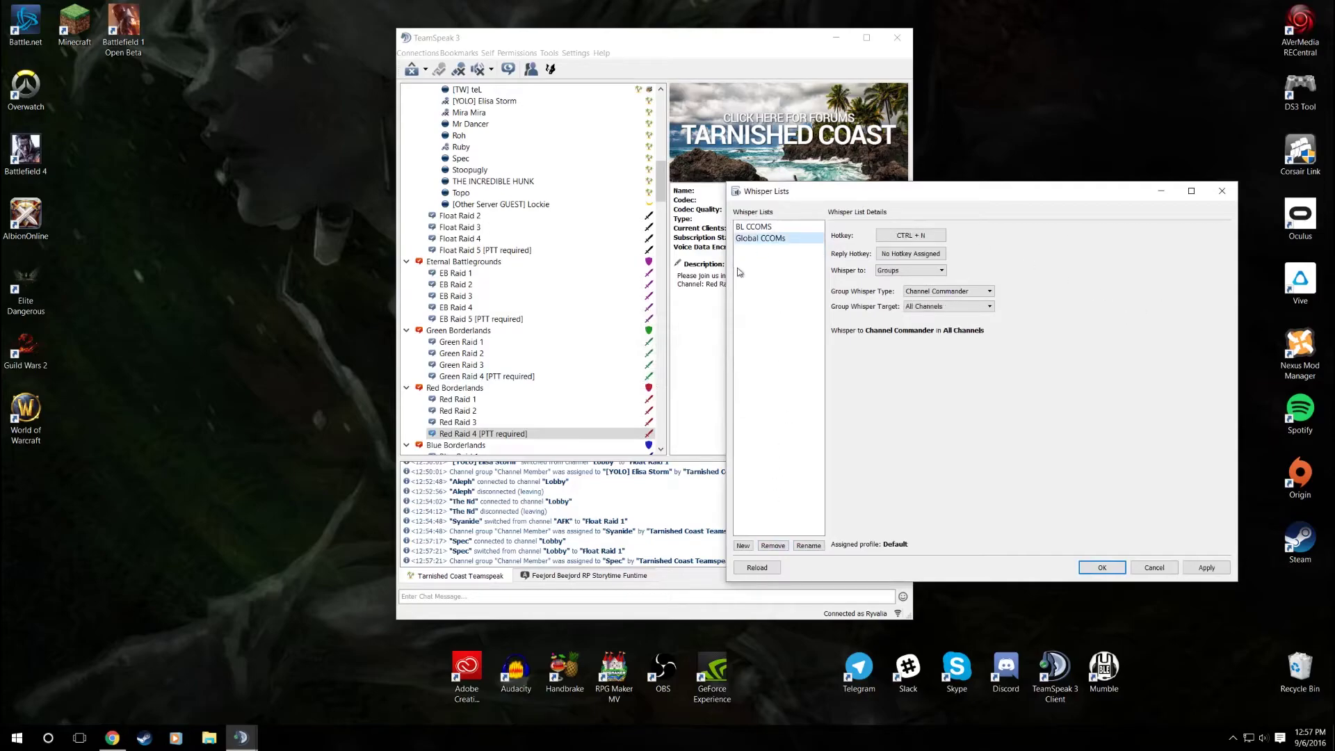
click(774, 228)
click(778, 239)
click(1150, 568)
- Find your own client under the Flux Capacity channels and turn on its Channel Commander status
scroll(610, 394, down, 10)
scroll(612, 395, down, 8)
scroll(619, 397, down, 2)
scroll(615, 393, up, 2)
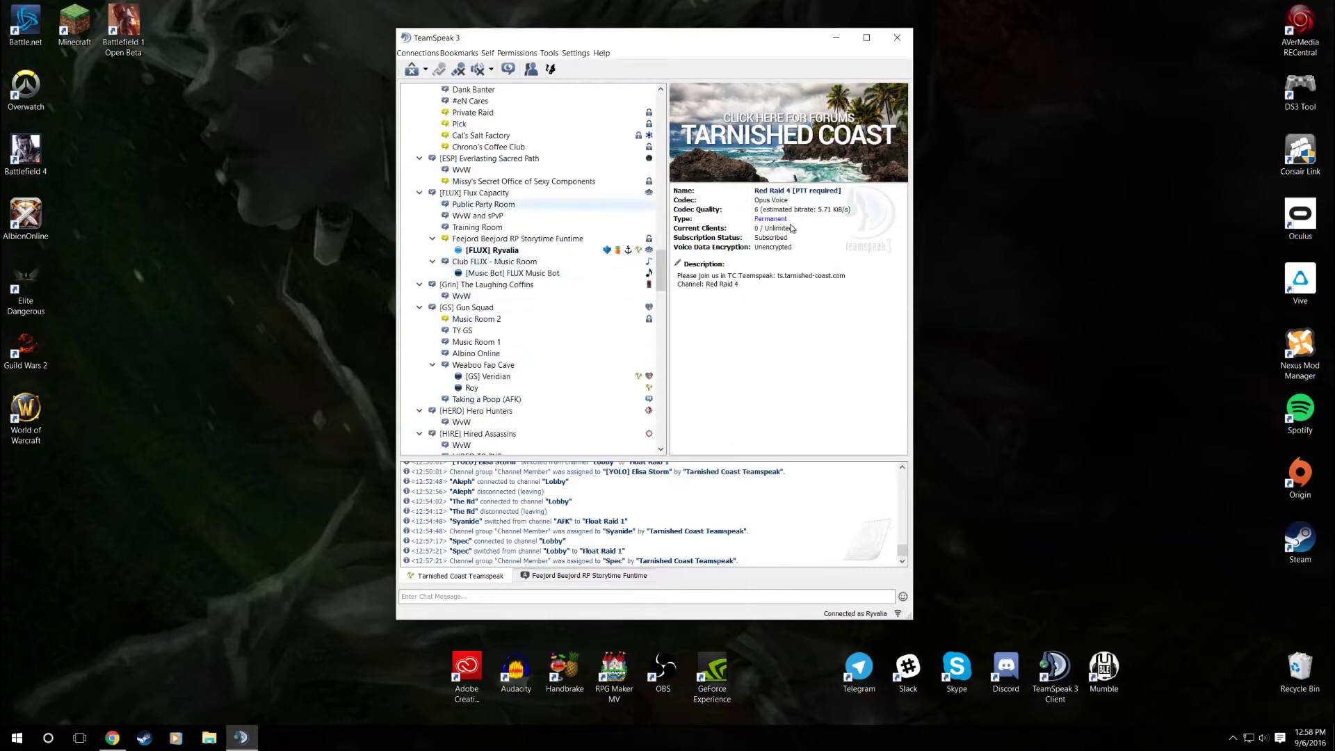
right_click(530, 250)
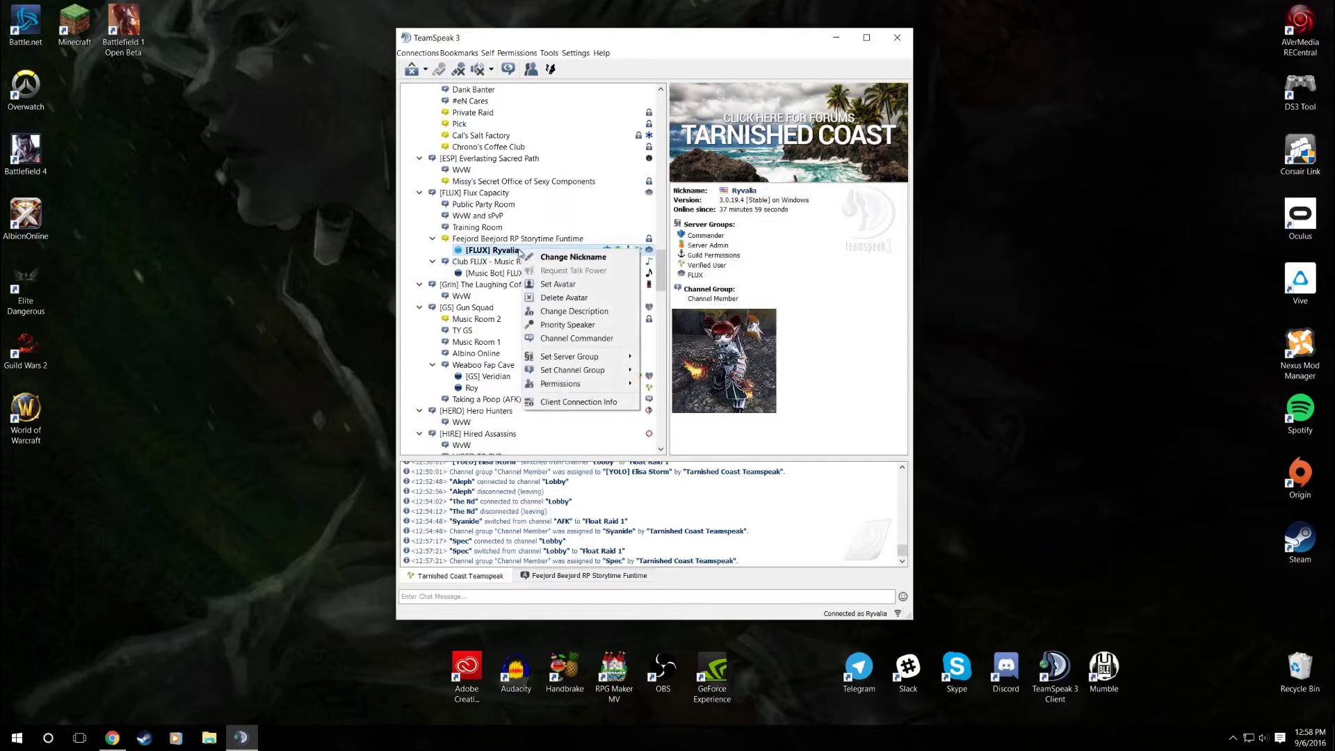
click(567, 340)
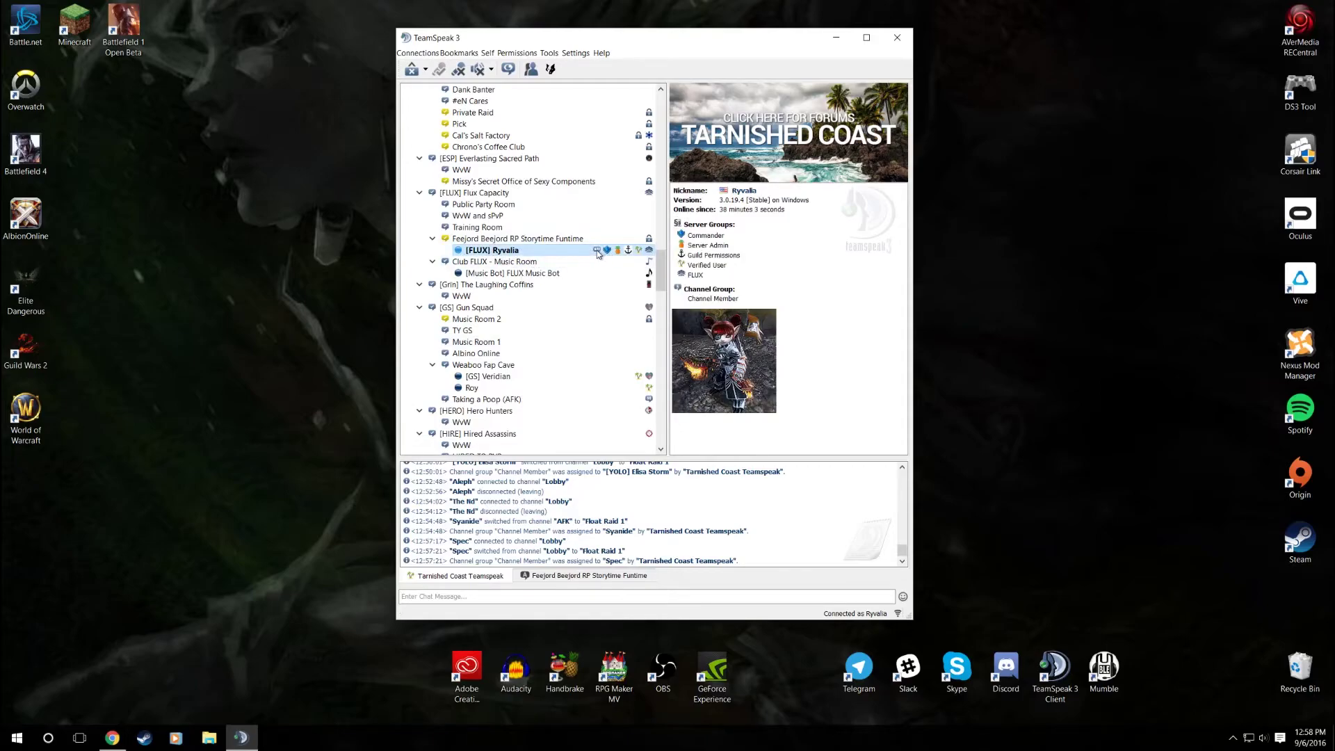
- Enable "Show channel commander as lamp" in the Design options, apply it, and check your client's icon in the channel tree
click(576, 53)
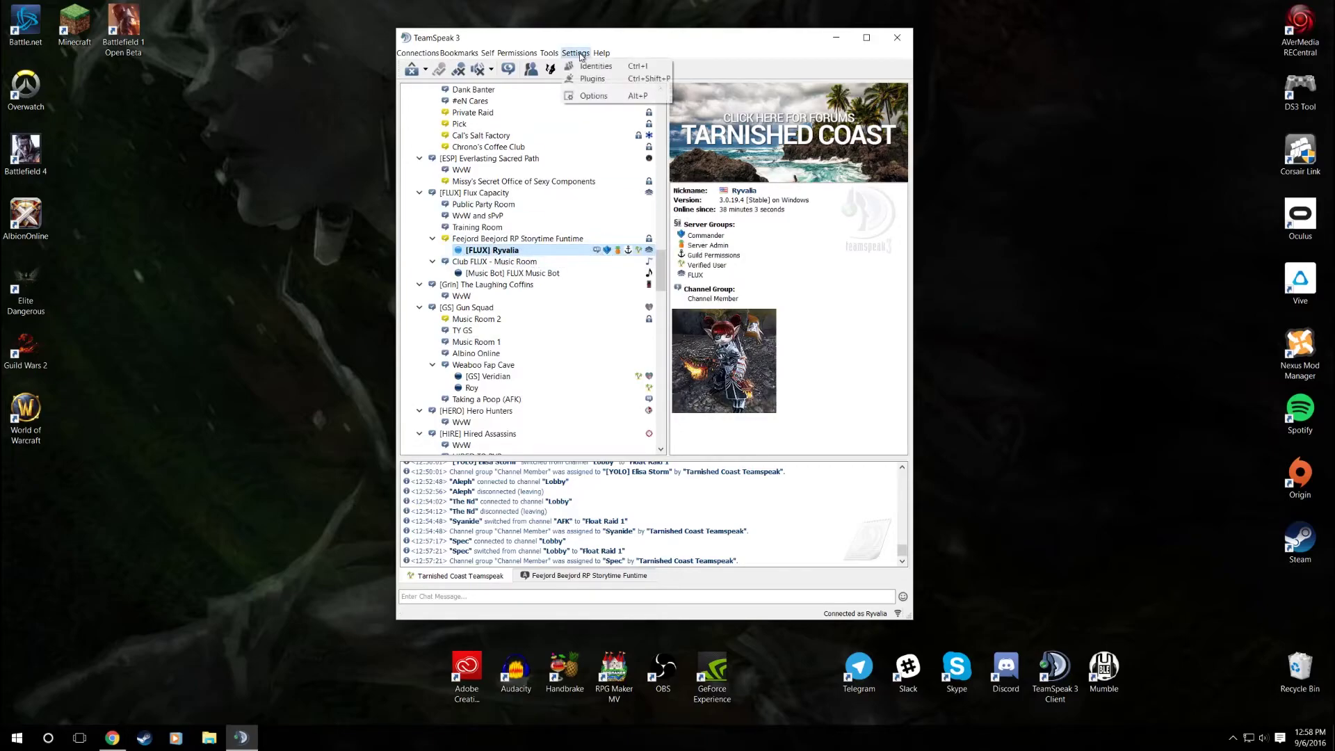
click(598, 96)
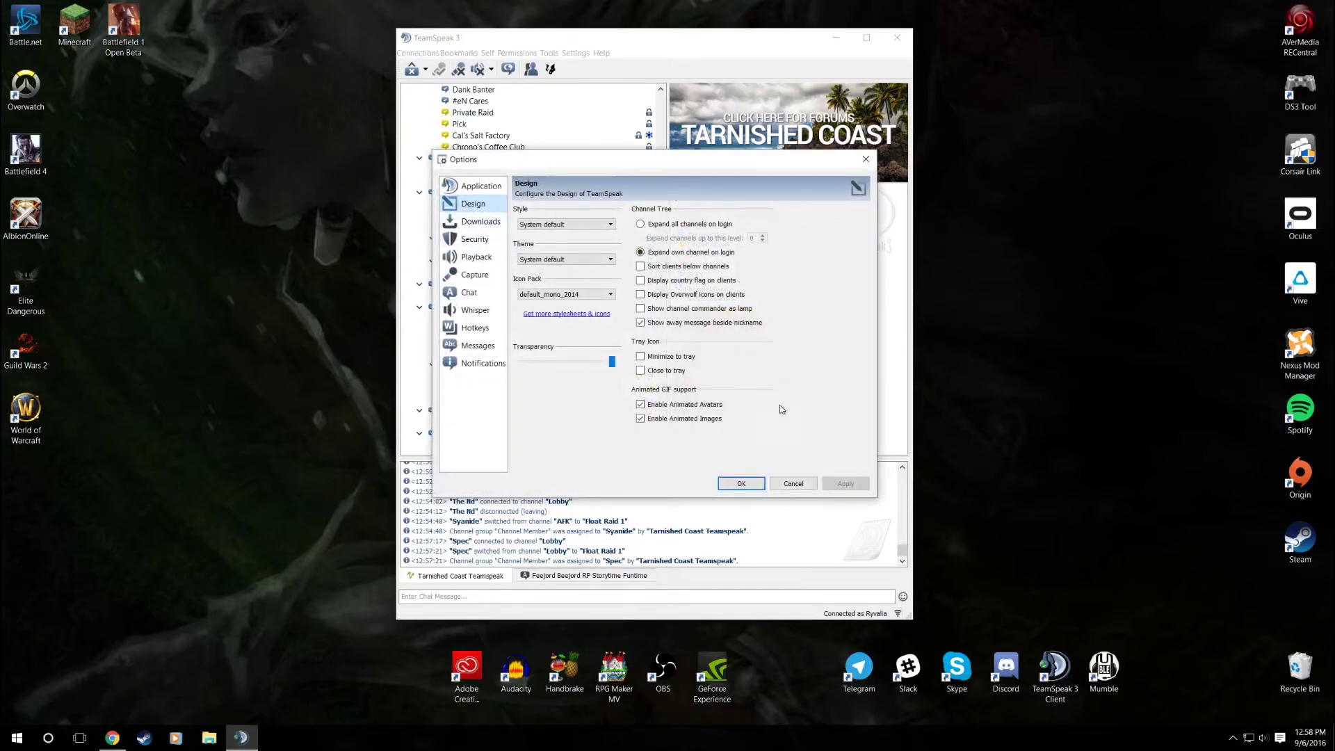
click(640, 309)
drag(692, 160, 1070, 141)
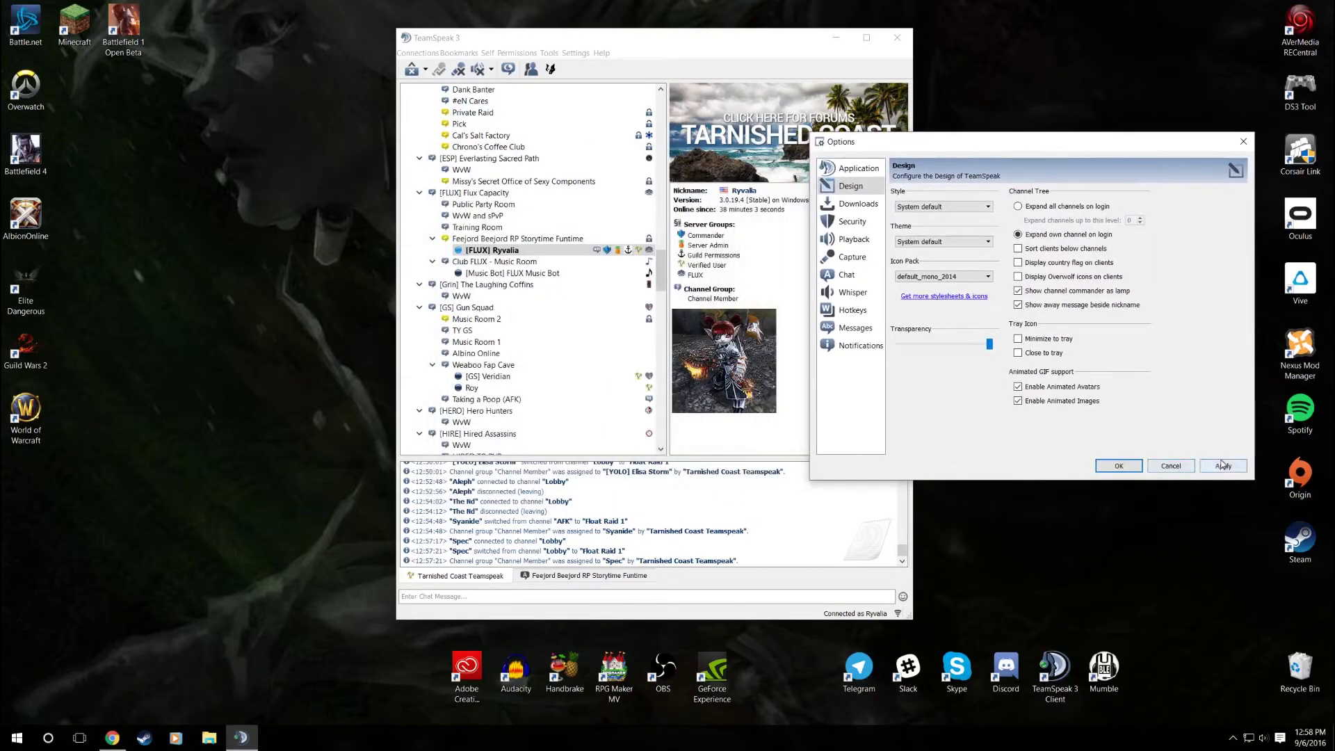
click(1222, 466)
click(468, 261)
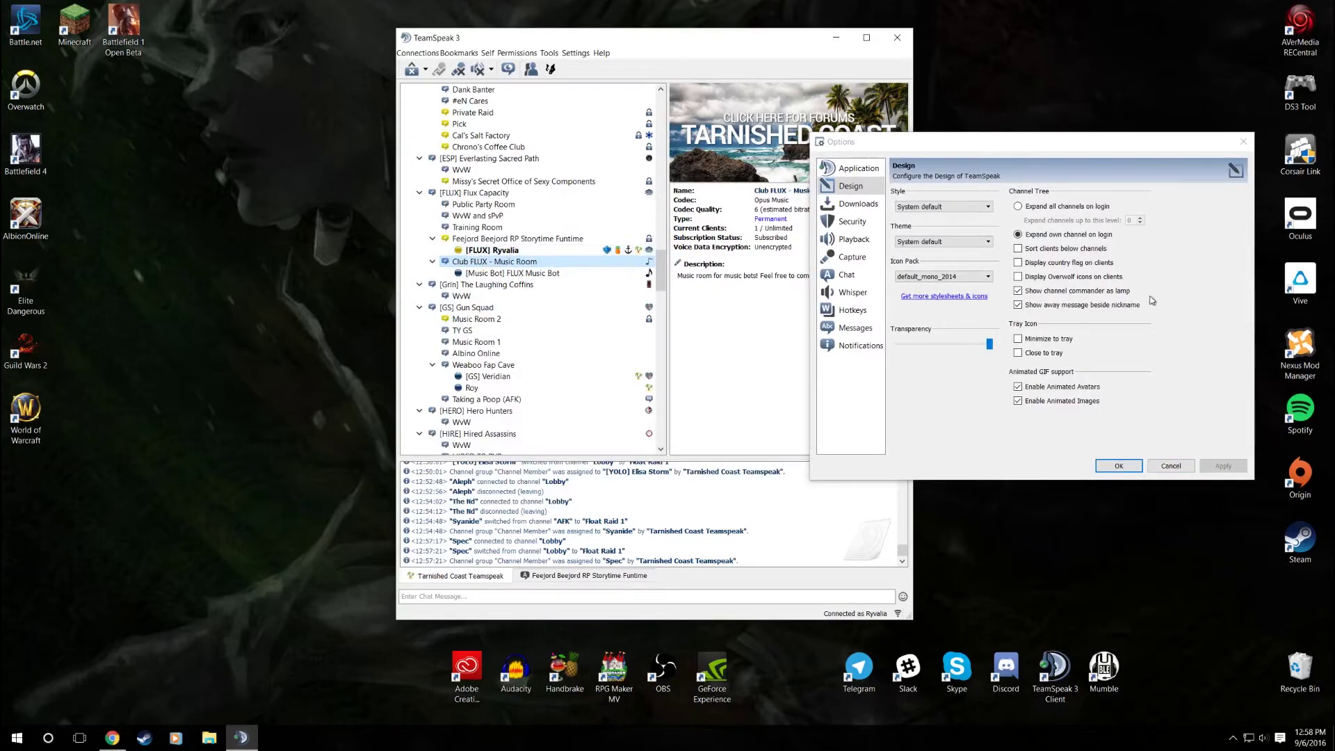
- Turn off "Show channel commander as lamp" in the Design options, apply the change and close the options
click(1018, 291)
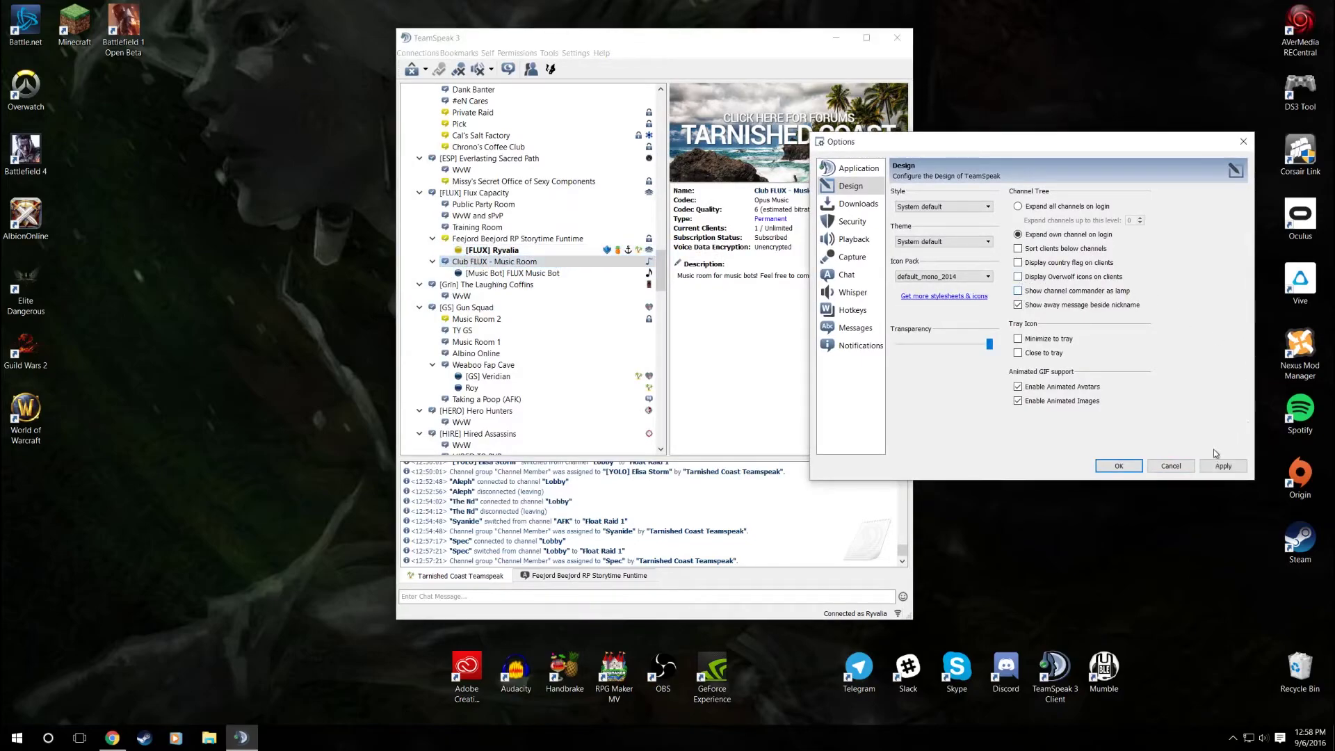
click(1223, 467)
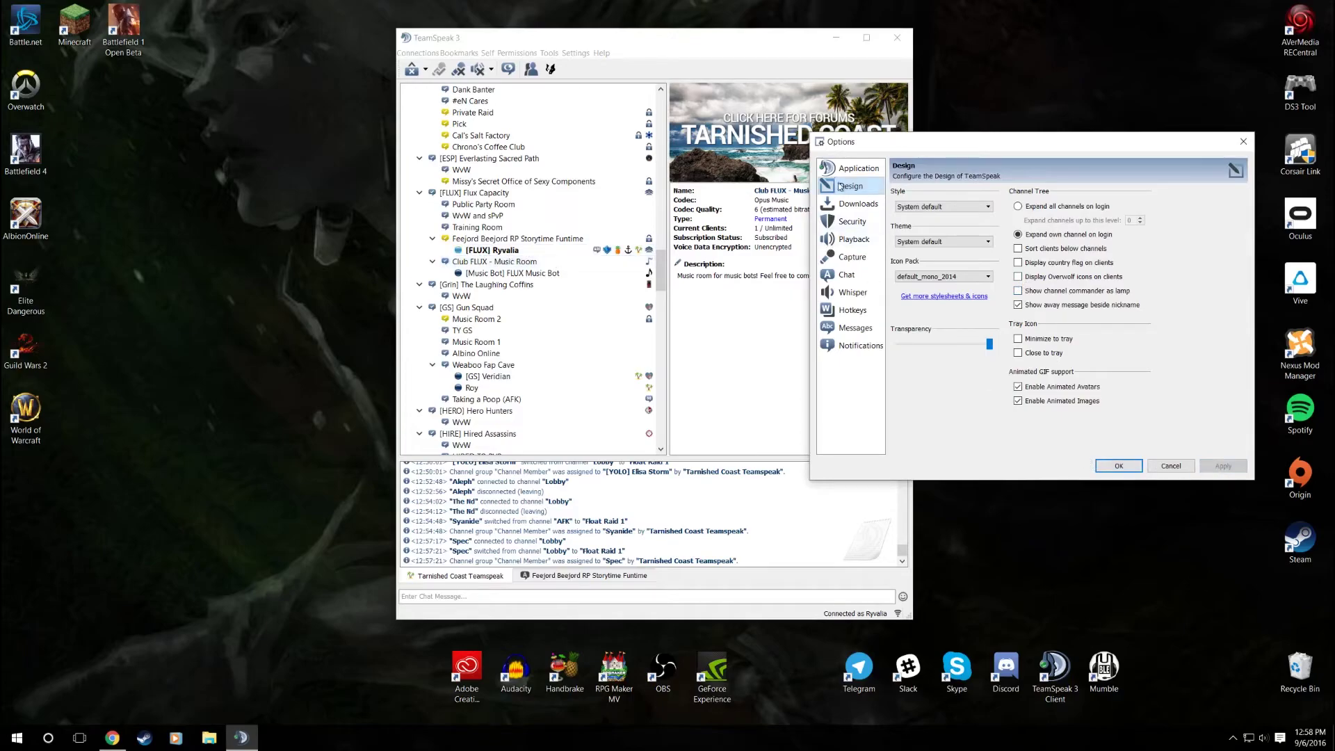
click(1104, 464)
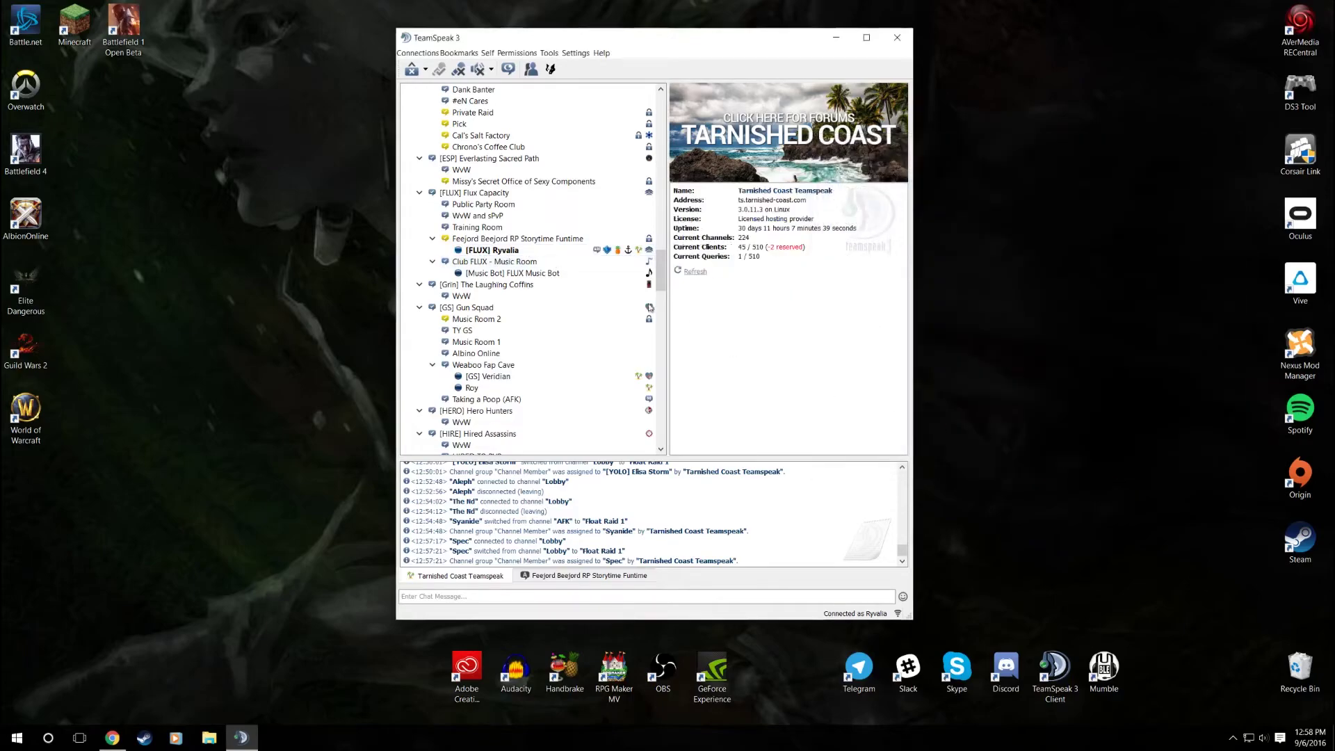
- Review your own client's channel commander icon and server groups, and view the Green Raid 2 channel for comparison
click(599, 254)
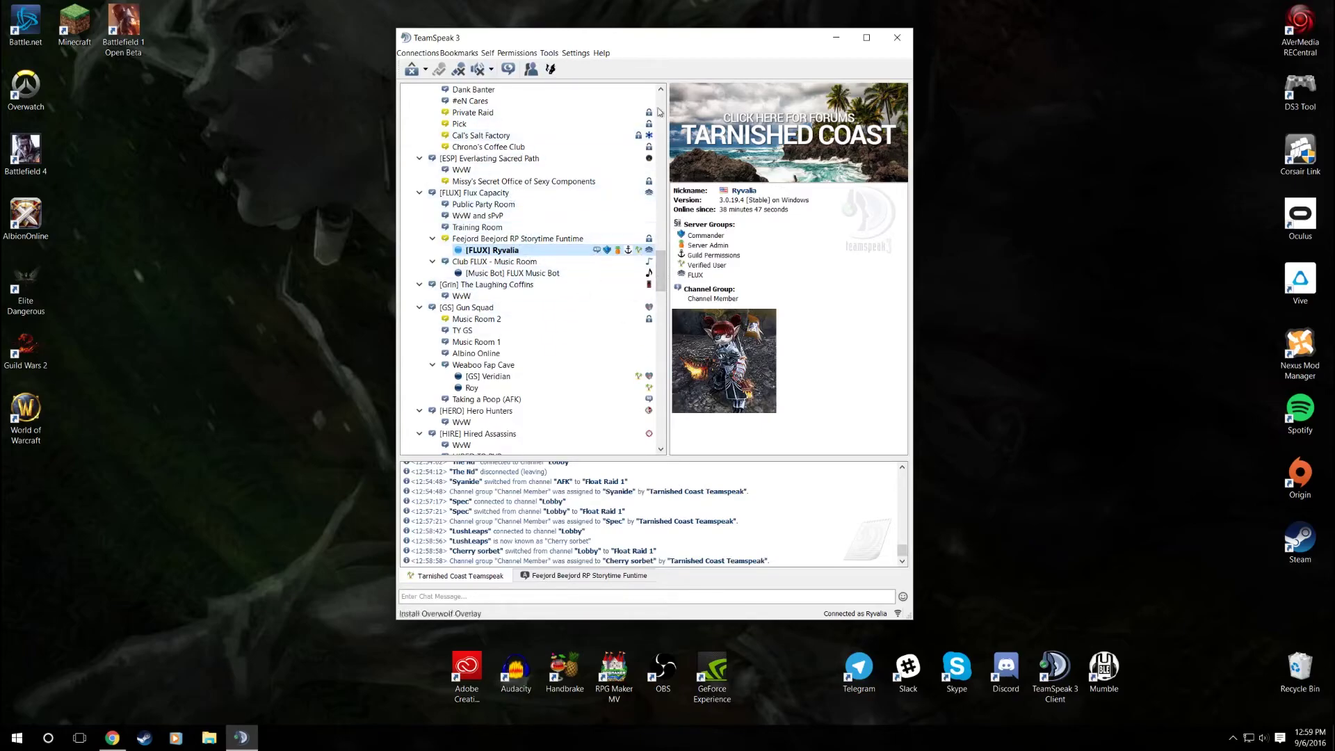
drag(661, 275, 660, 207)
click(501, 282)
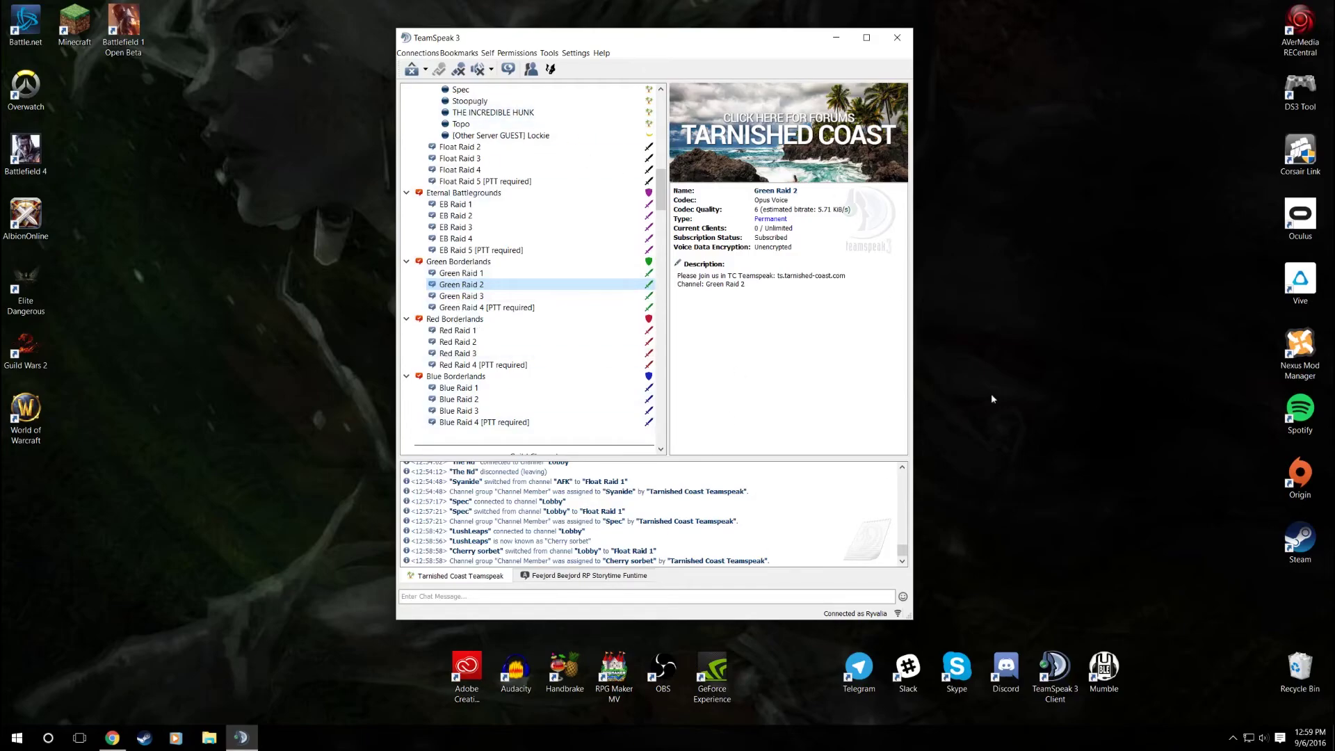
drag(662, 189, 687, 290)
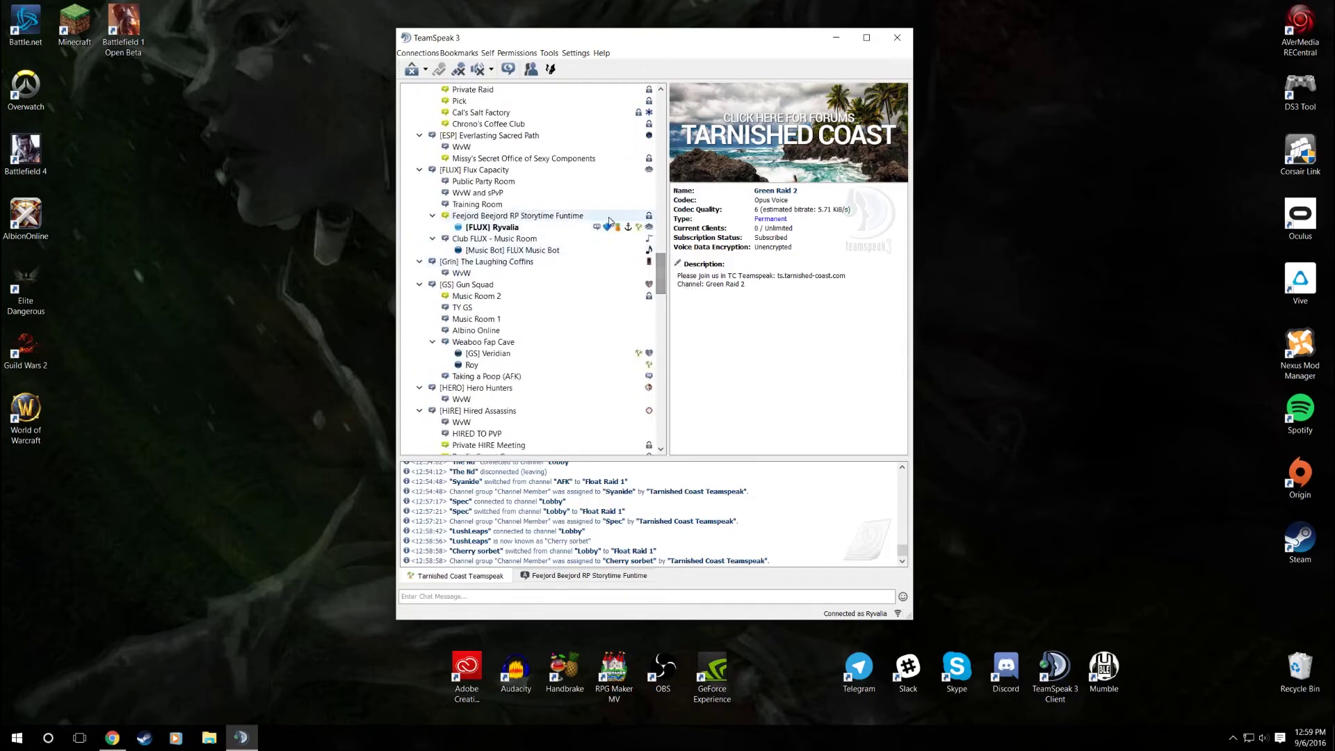
click(492, 226)
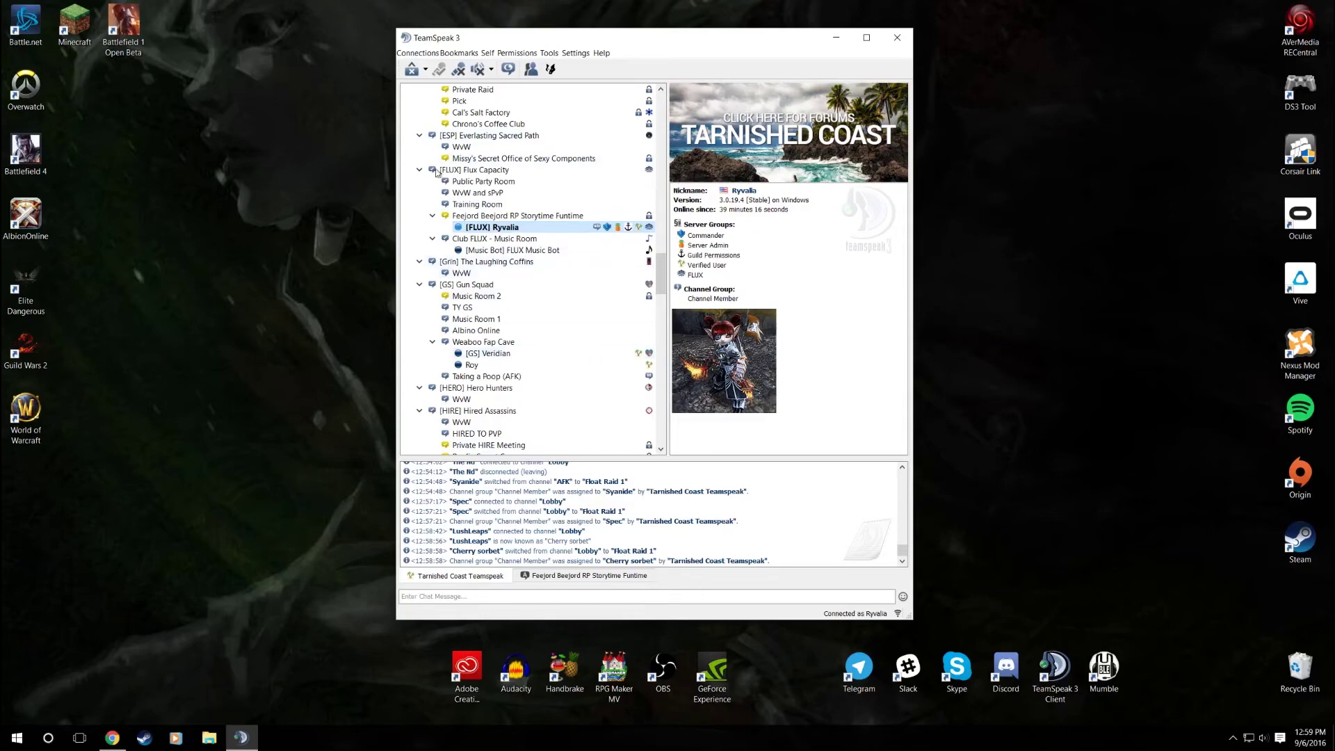
- Read the Setting Up CComs and Admin Contacts channel descriptions, and return to your own client's details
drag(665, 273, 667, 111)
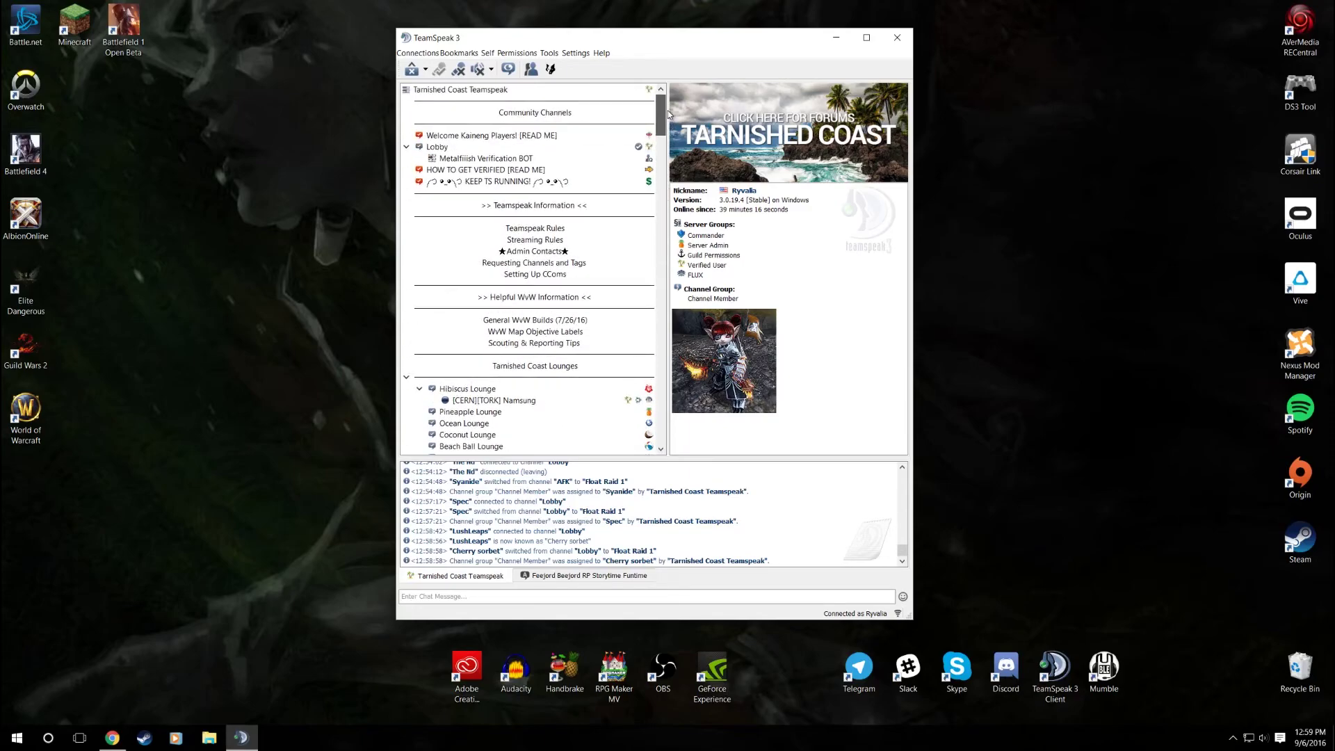
click(567, 275)
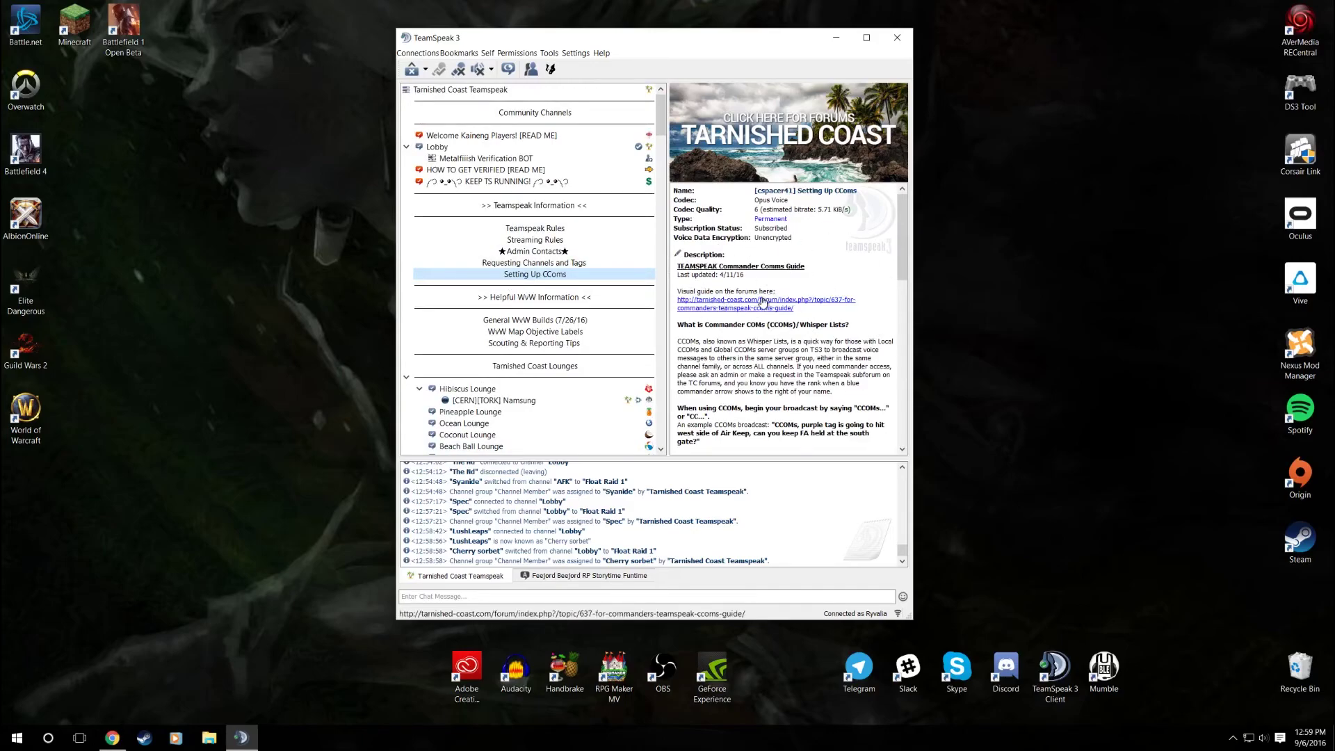
click(537, 255)
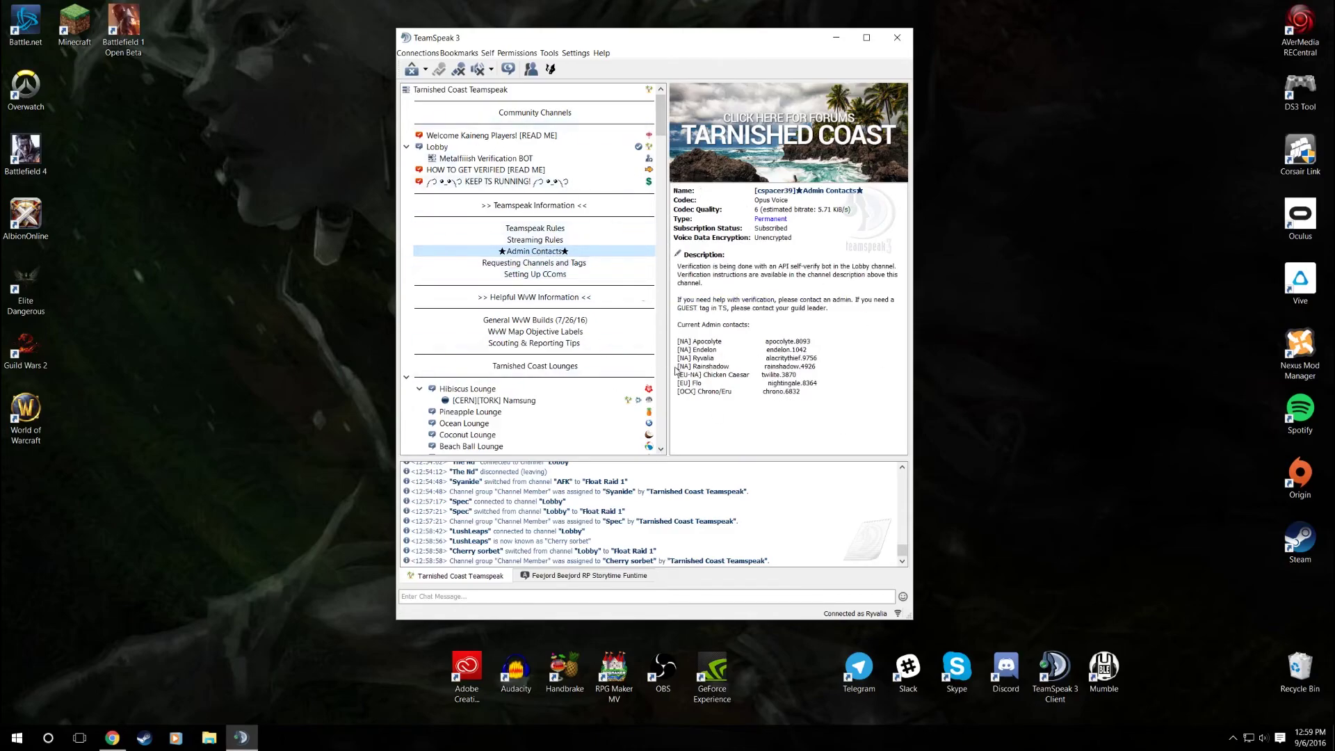
scroll(609, 331, down, 20)
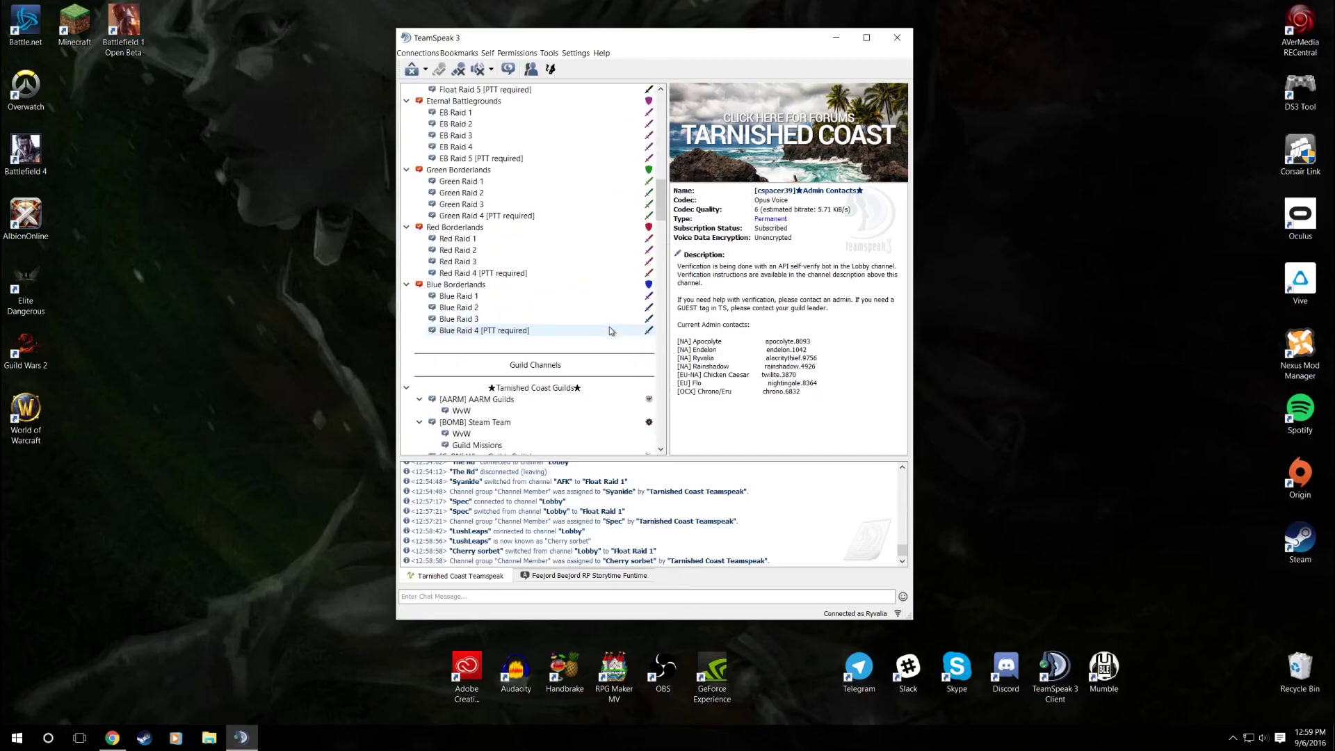
scroll(612, 332, down, 15)
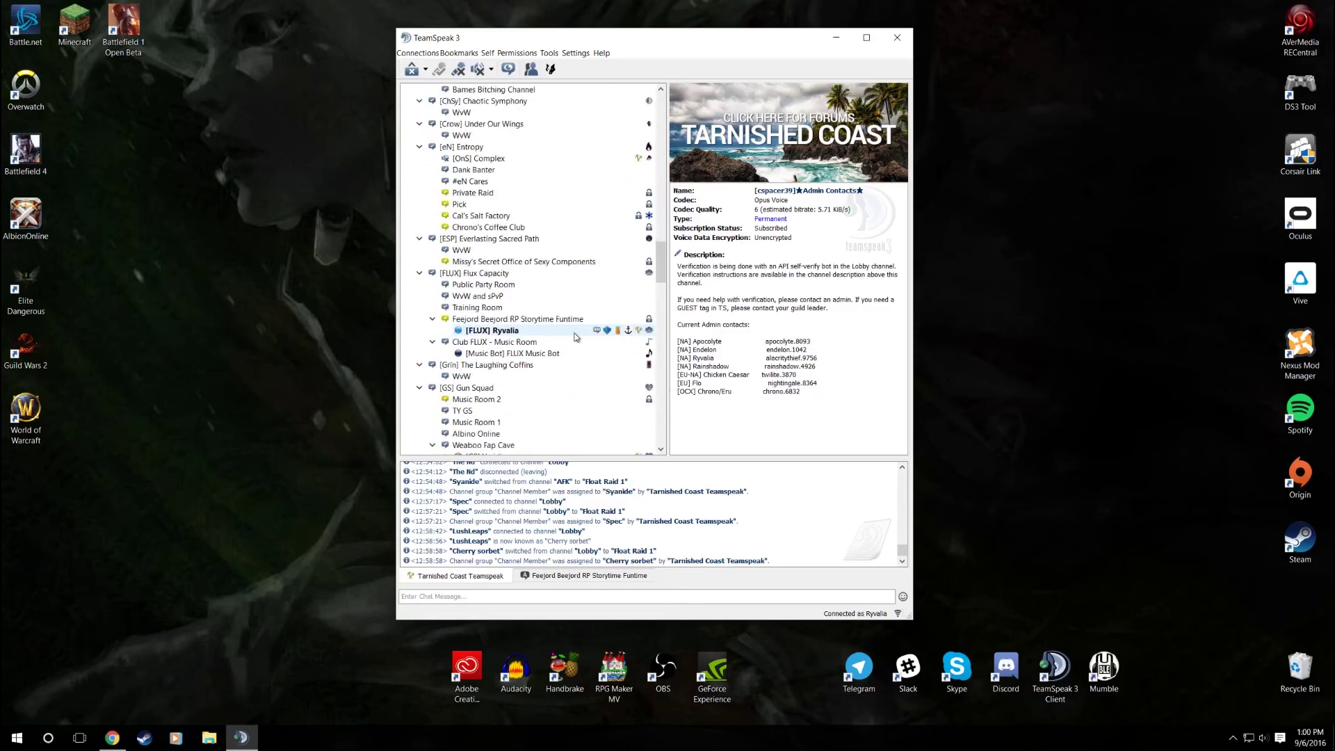
click(574, 333)
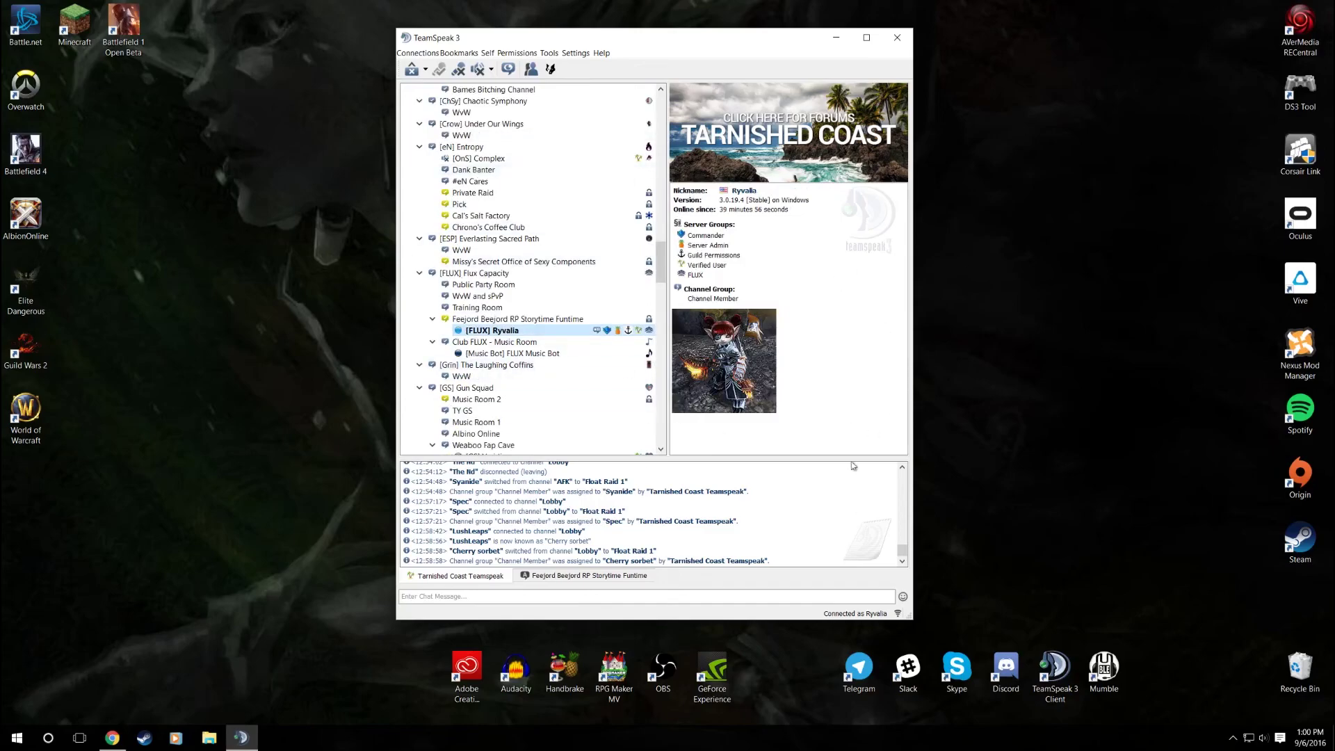